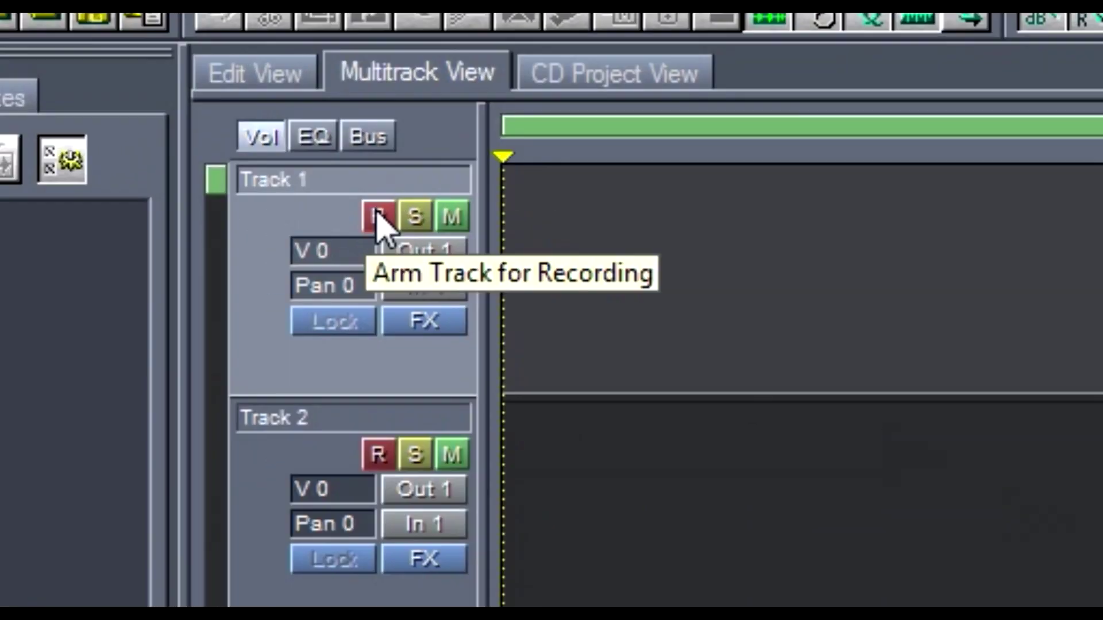
Step: Arm Track 1 and record a voice take of about 5 seconds from the session start
click(378, 215)
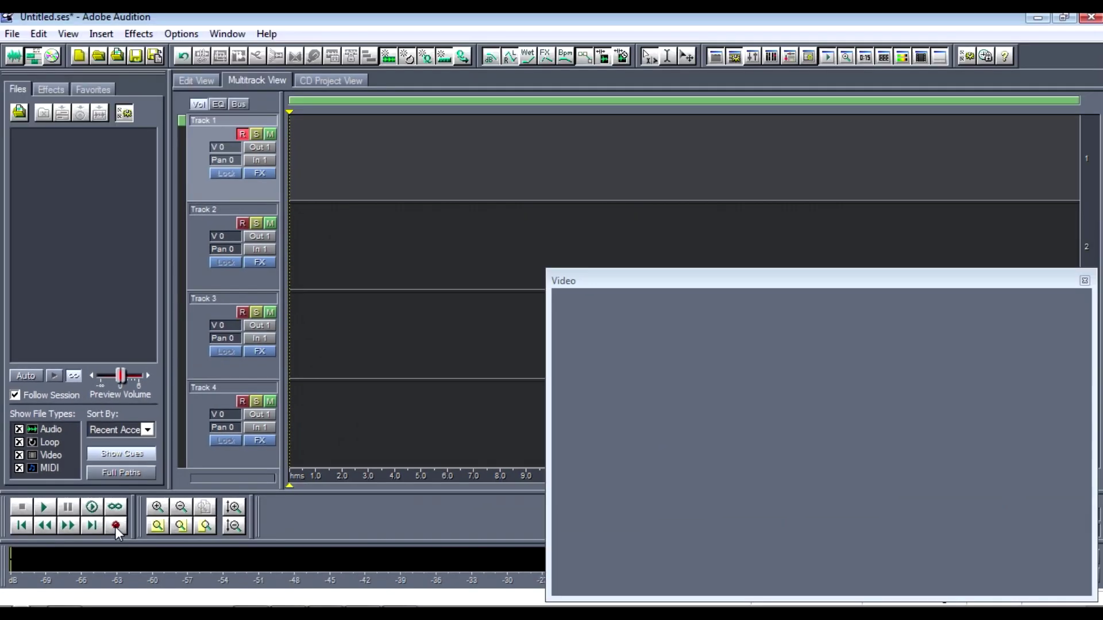
click(288, 430)
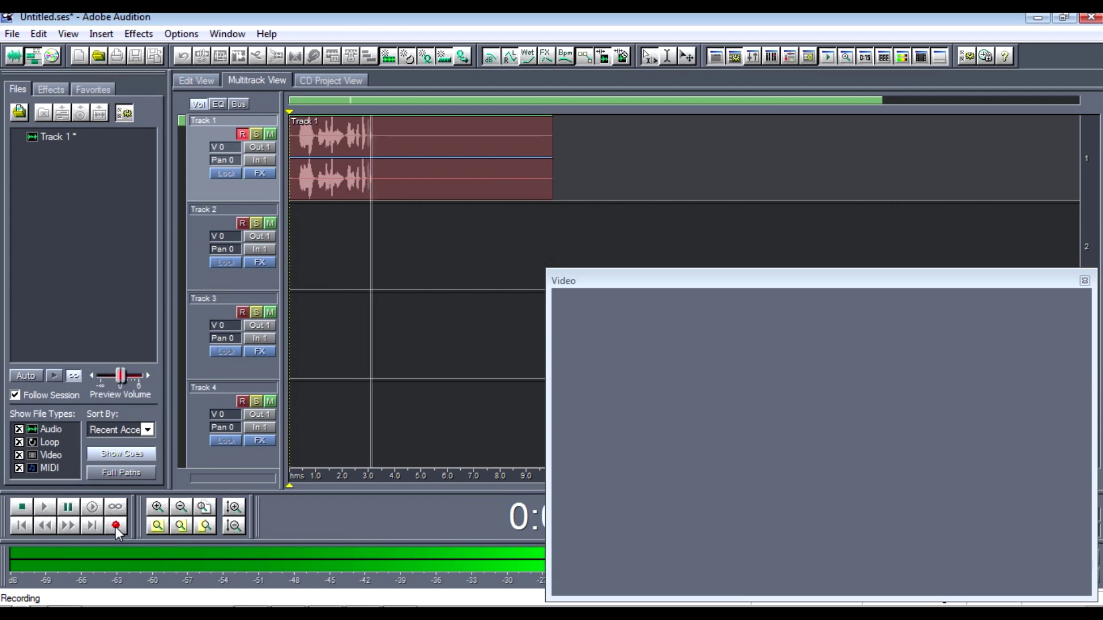
key(space)
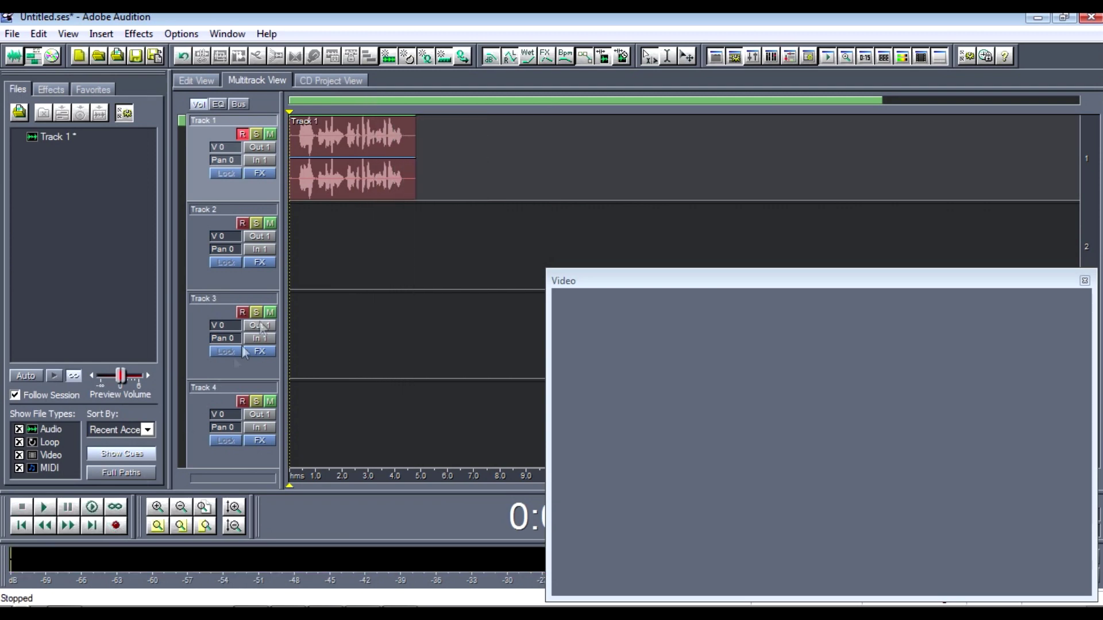
key(space)
Step: Delete the recorded clip from Track 1, close its audio file, and return the playback cursor to the session start
click(429, 237)
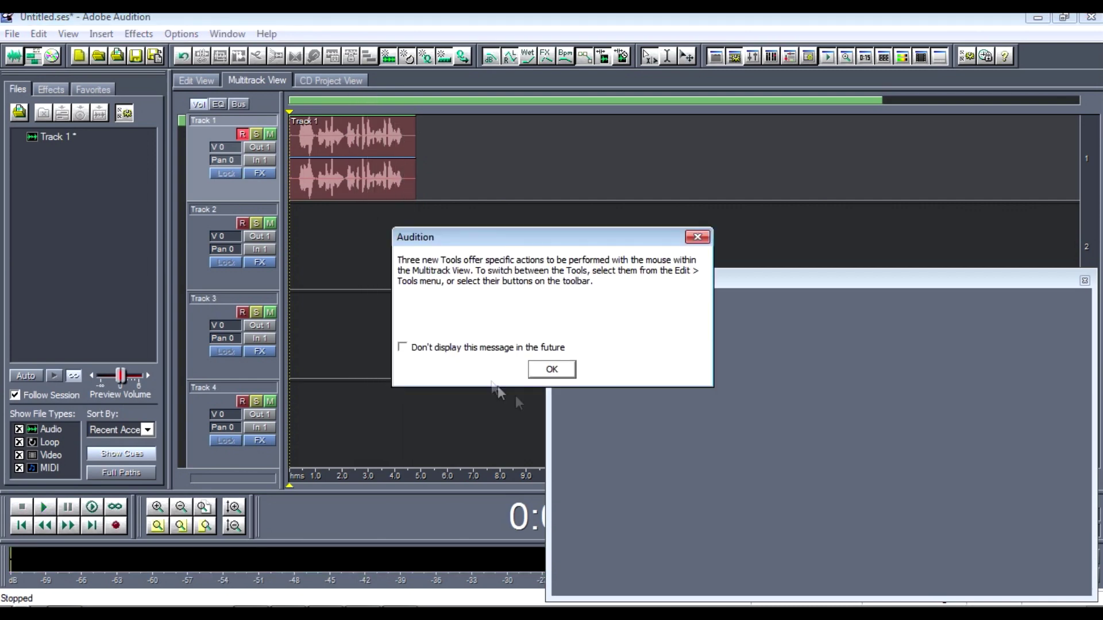
click(558, 372)
click(321, 164)
click(352, 140)
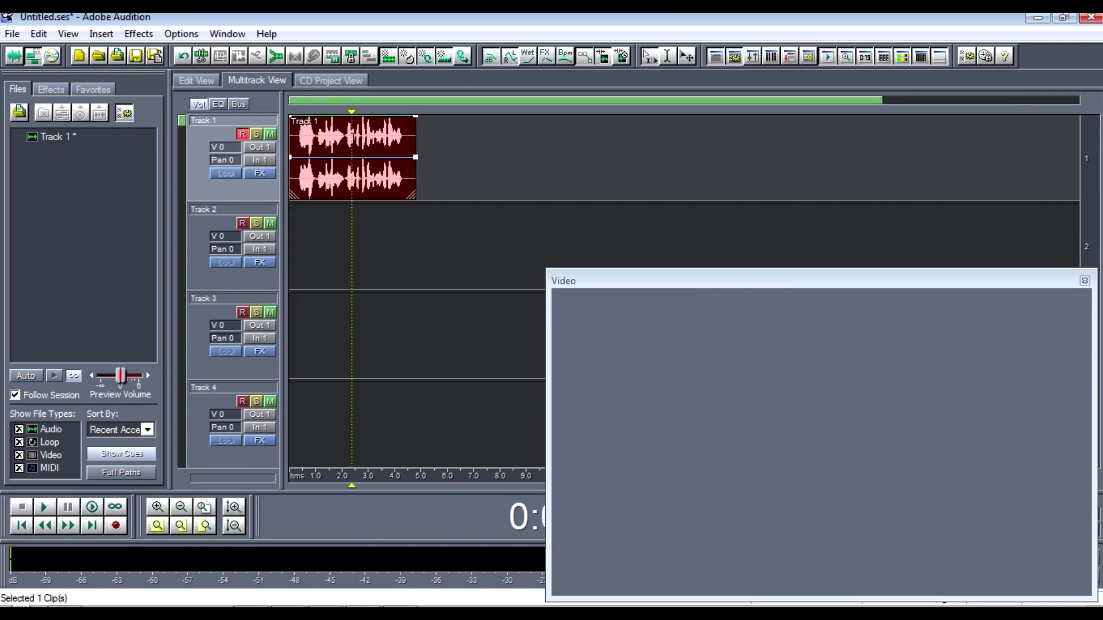
key(Delete)
click(68, 134)
click(41, 114)
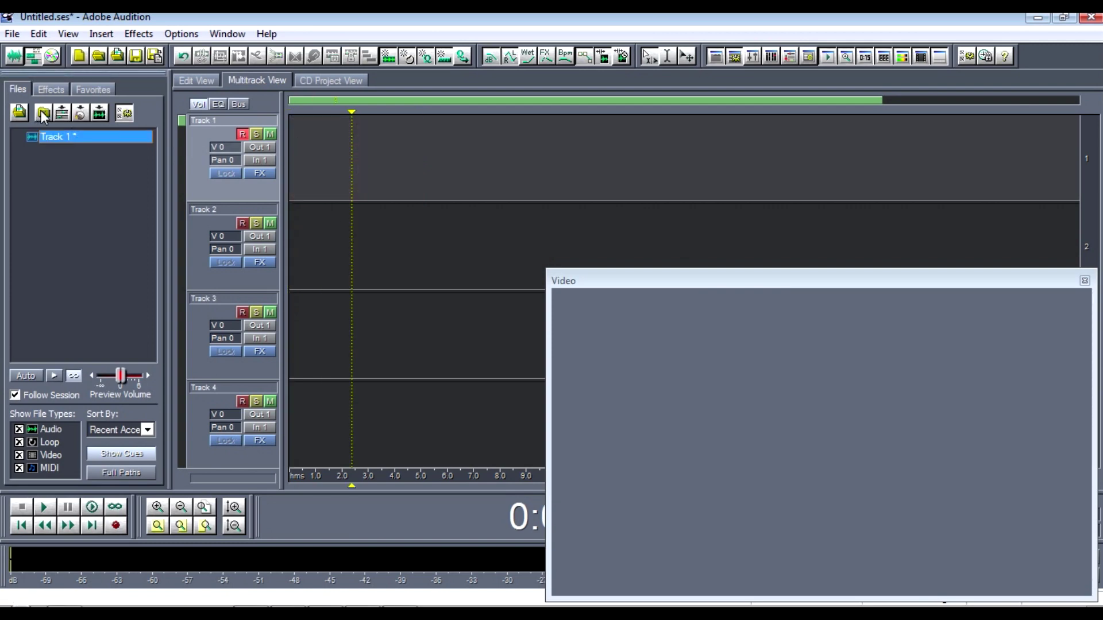
click(548, 338)
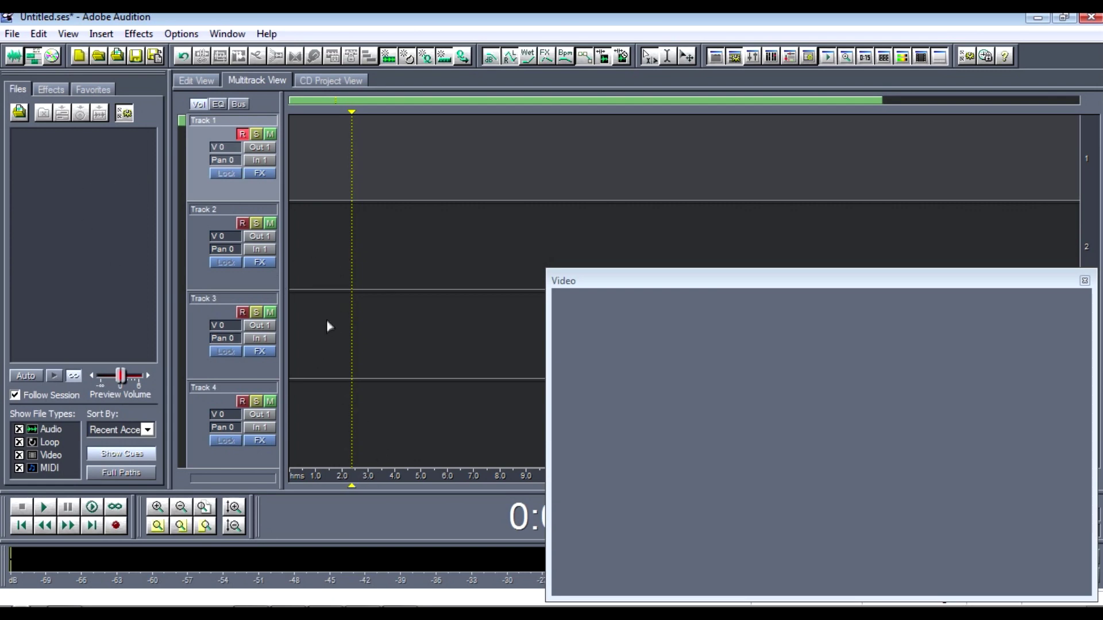
drag(352, 112, 275, 121)
click(43, 606)
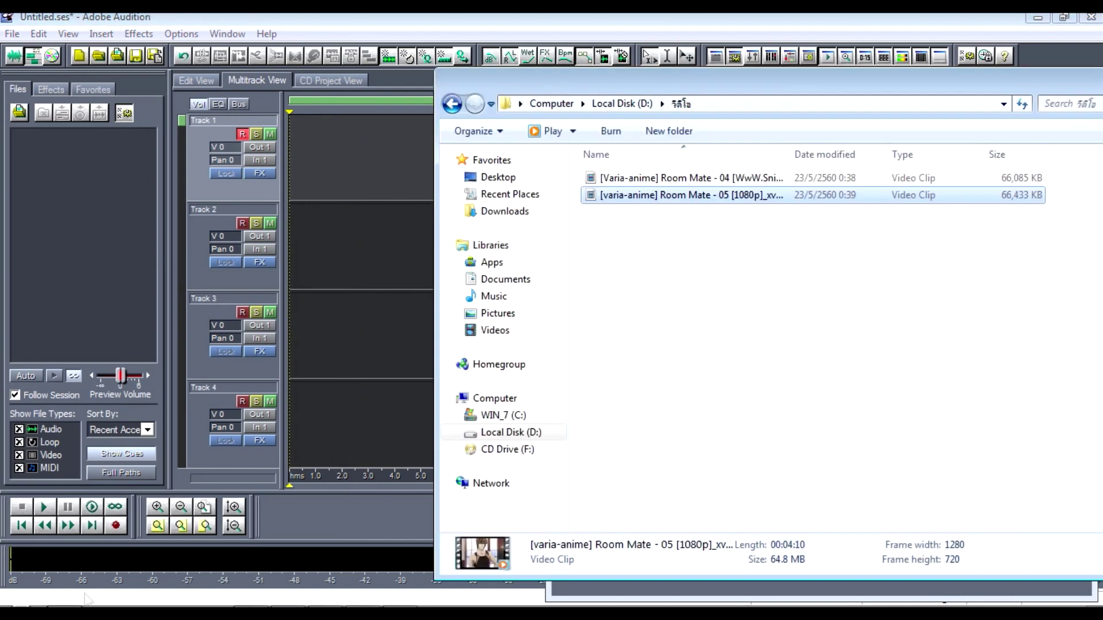
click(688, 257)
drag(691, 82, 673, 81)
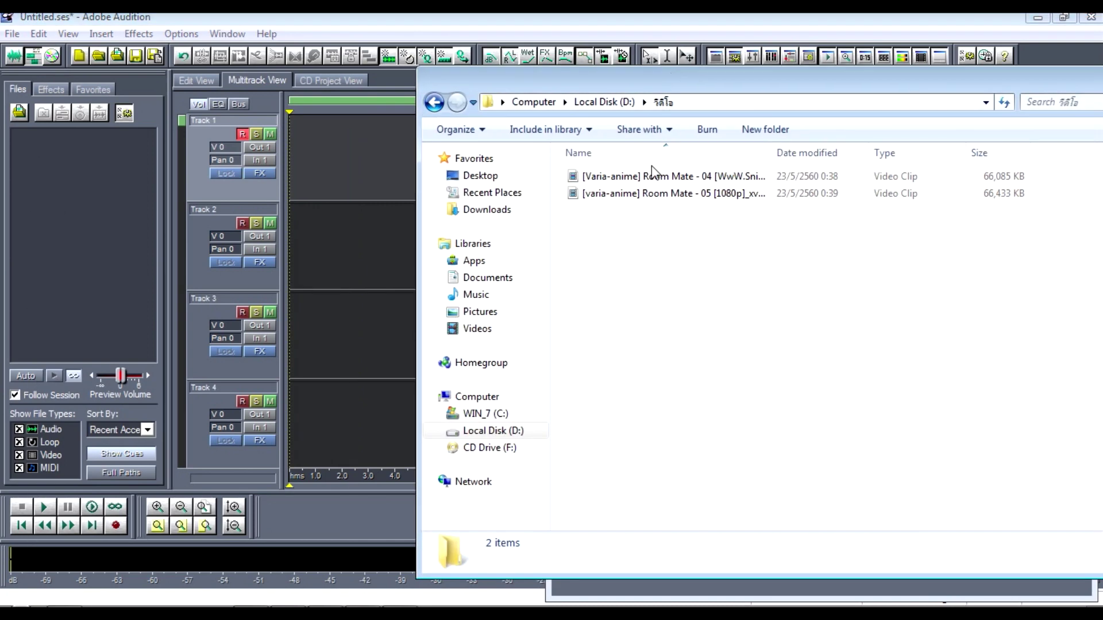
click(615, 176)
drag(2, 172, 120, 178)
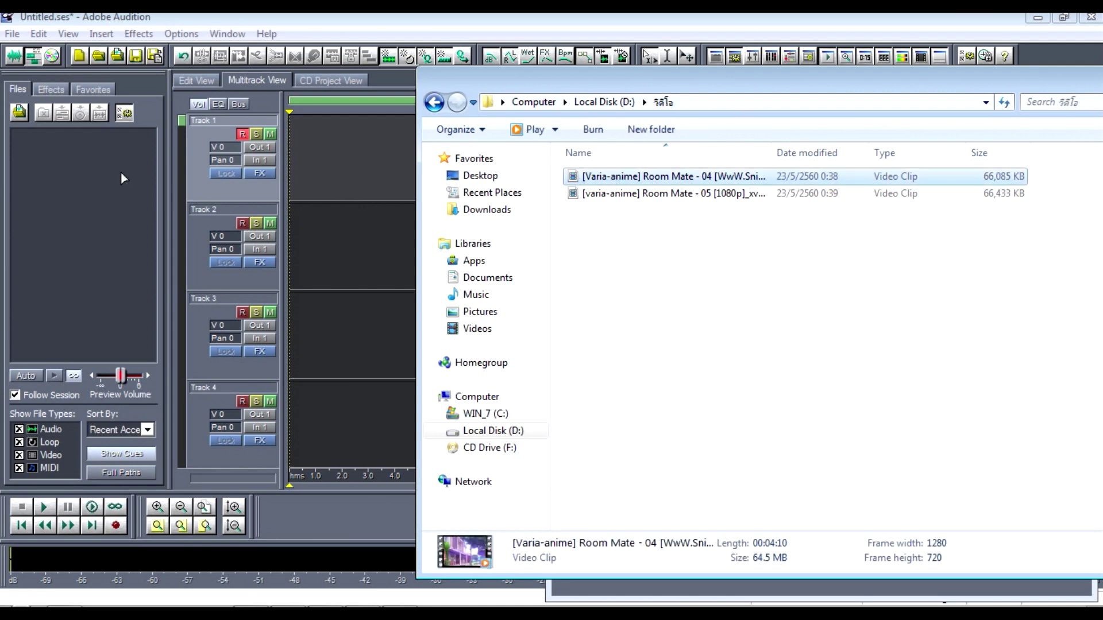
drag(1052, 85, 817, 90)
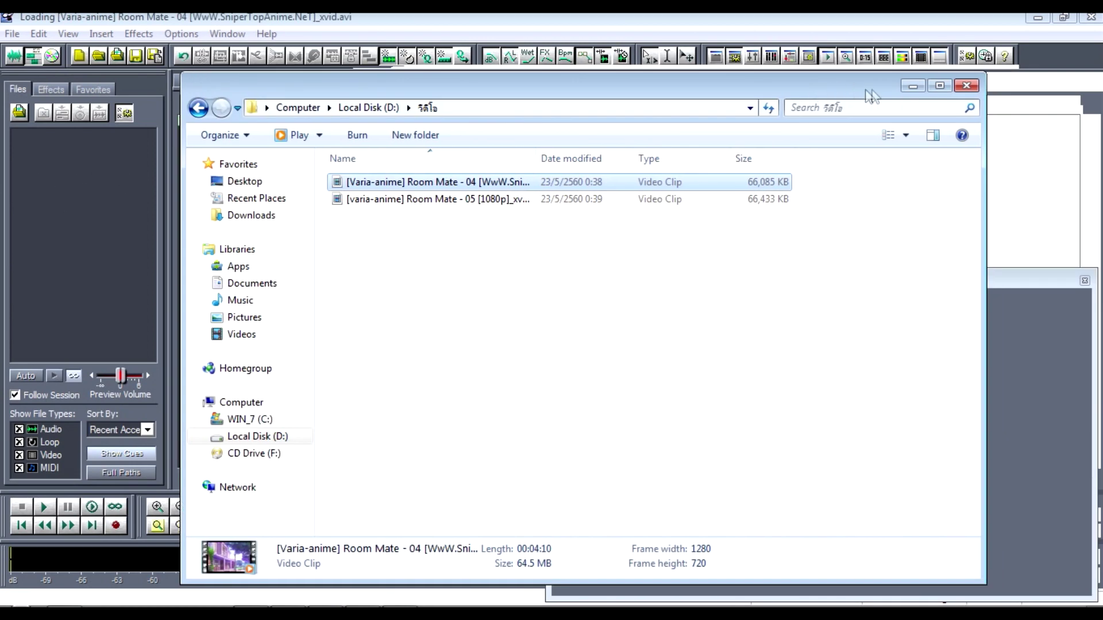
click(913, 86)
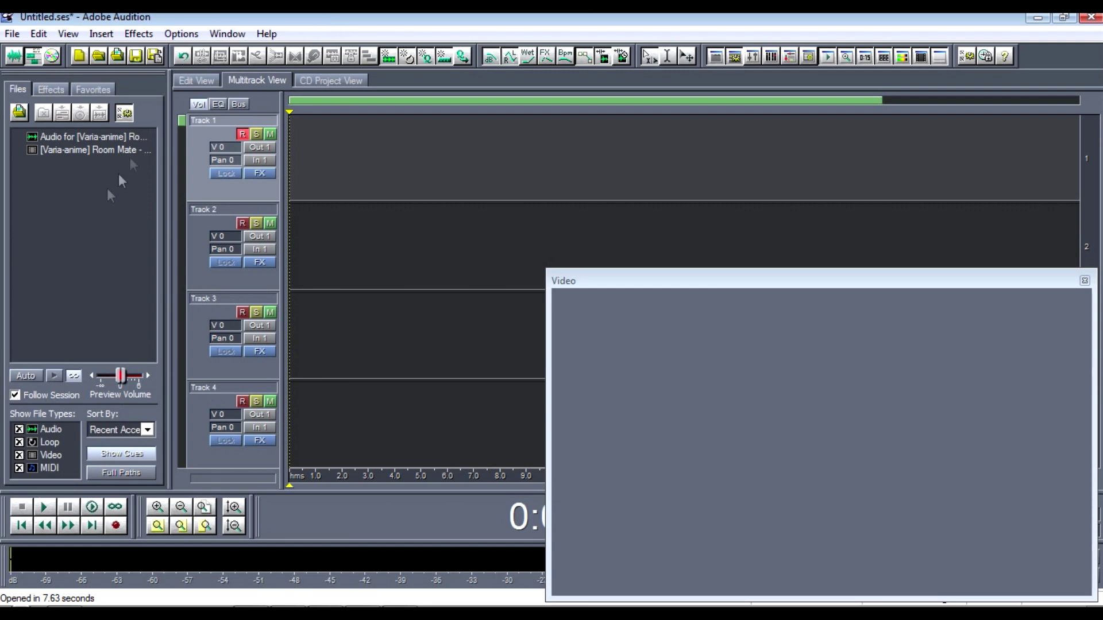
Step: Place the imported Room Mate - 04 video on Track 1, aligned with the start of the session
drag(102, 151, 365, 151)
click(436, 241)
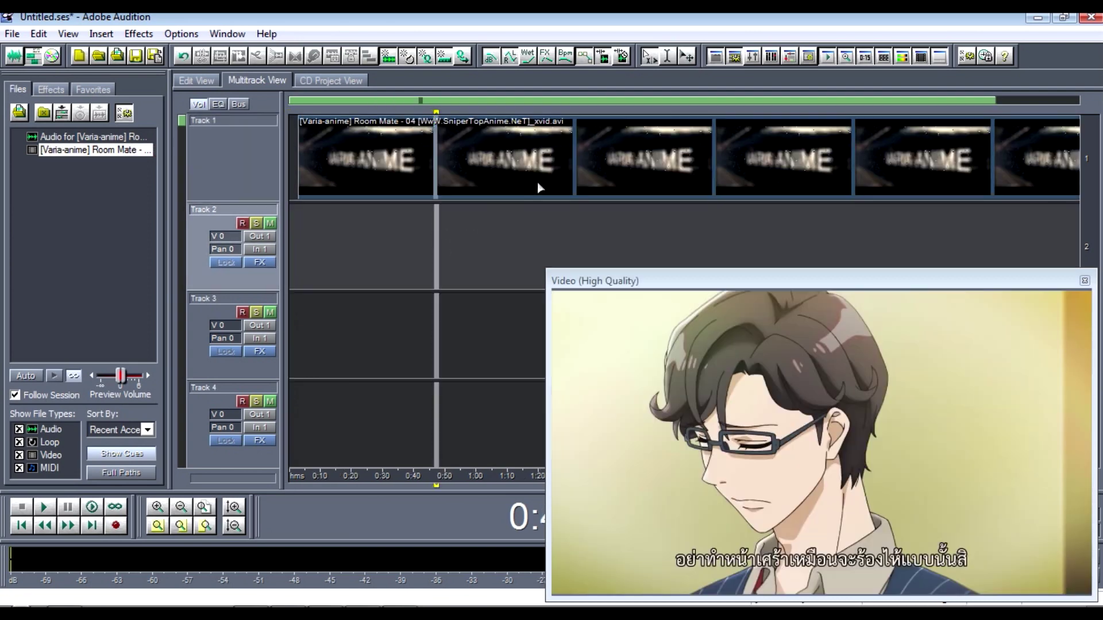
drag(532, 192, 432, 195)
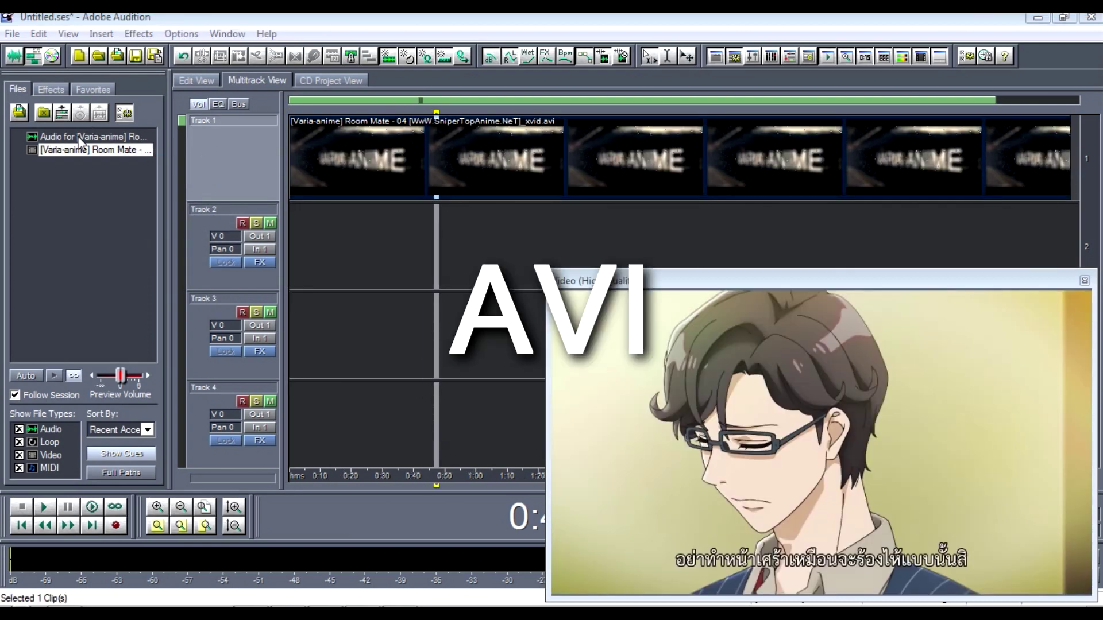
Step: Place the Room Mate - 04 audio on Track 2 so it starts together with the video
drag(78, 136, 437, 253)
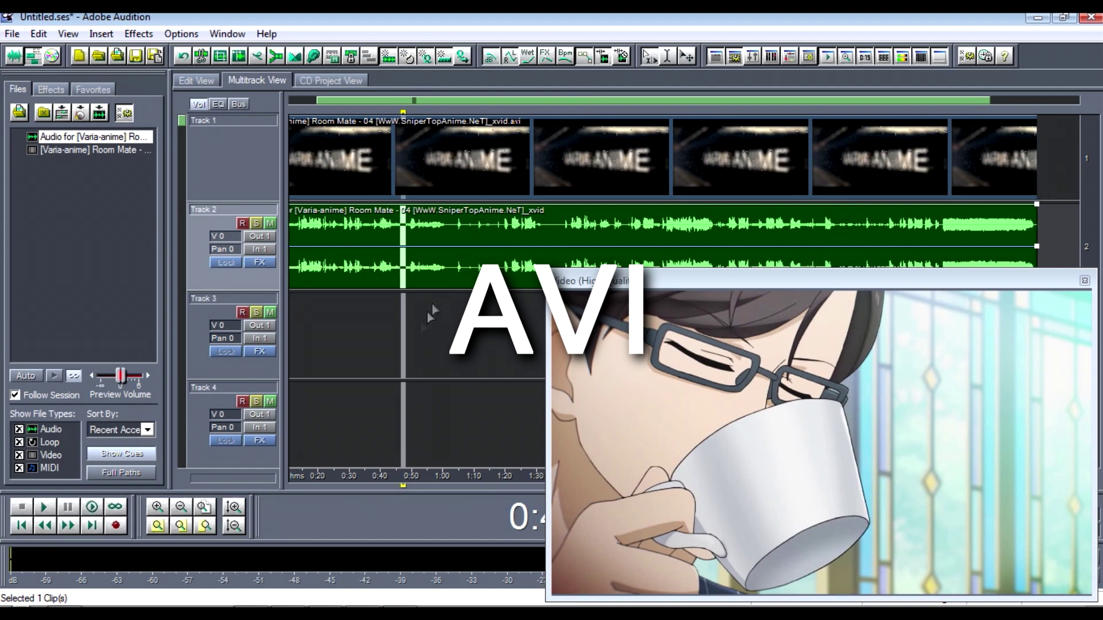
click(418, 322)
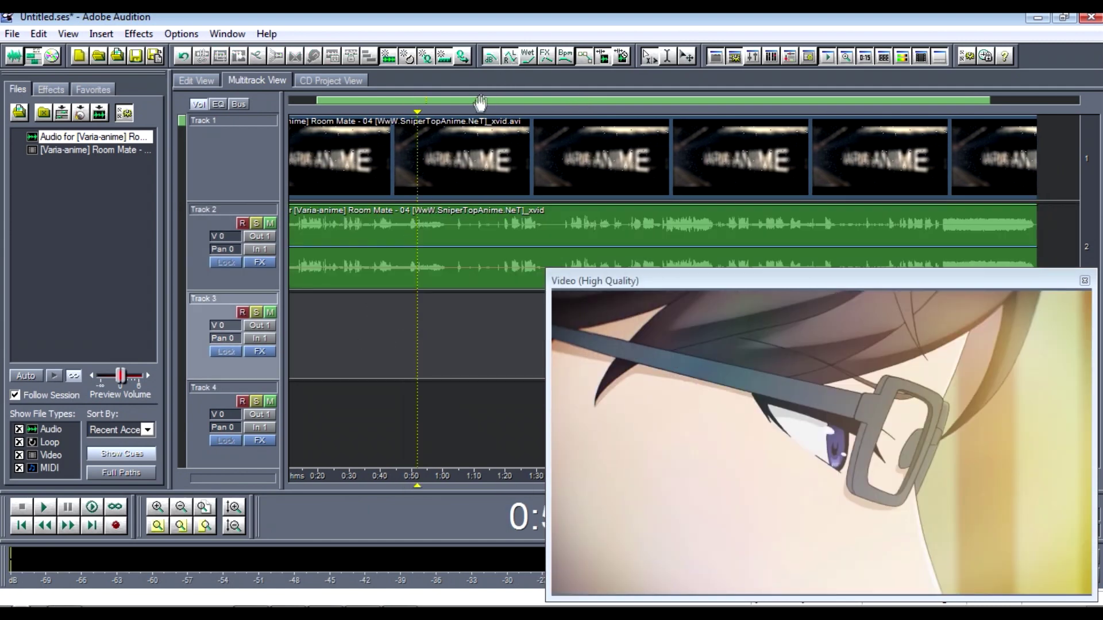
drag(481, 102, 453, 102)
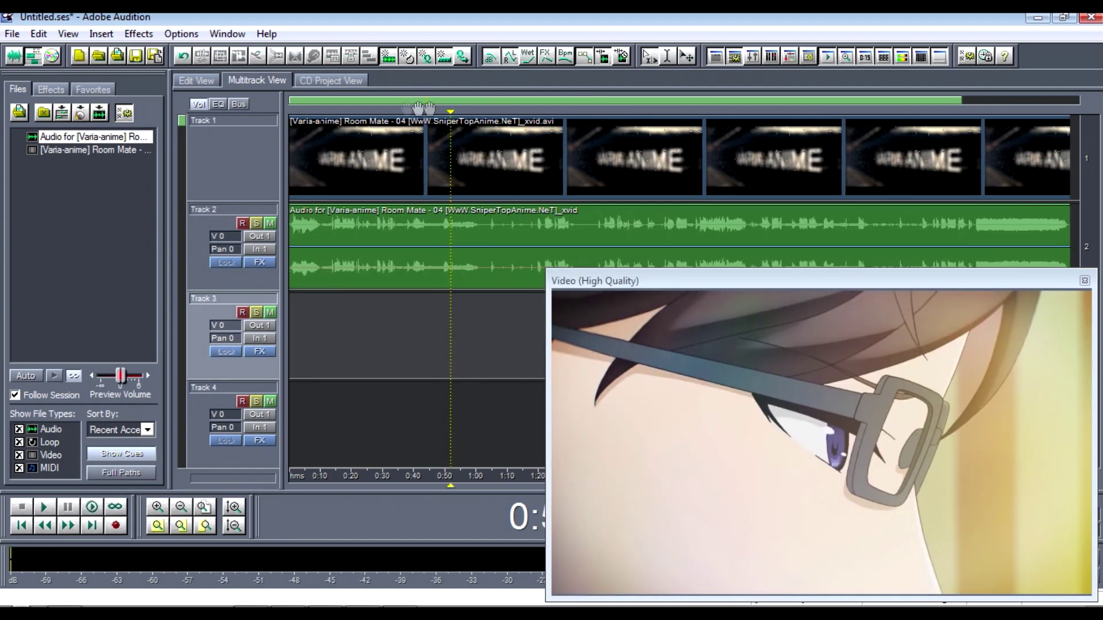
Step: Preview the video and the Track 2 waveform at several points to find a spoken line to dub around 1:17
click(375, 312)
click(413, 315)
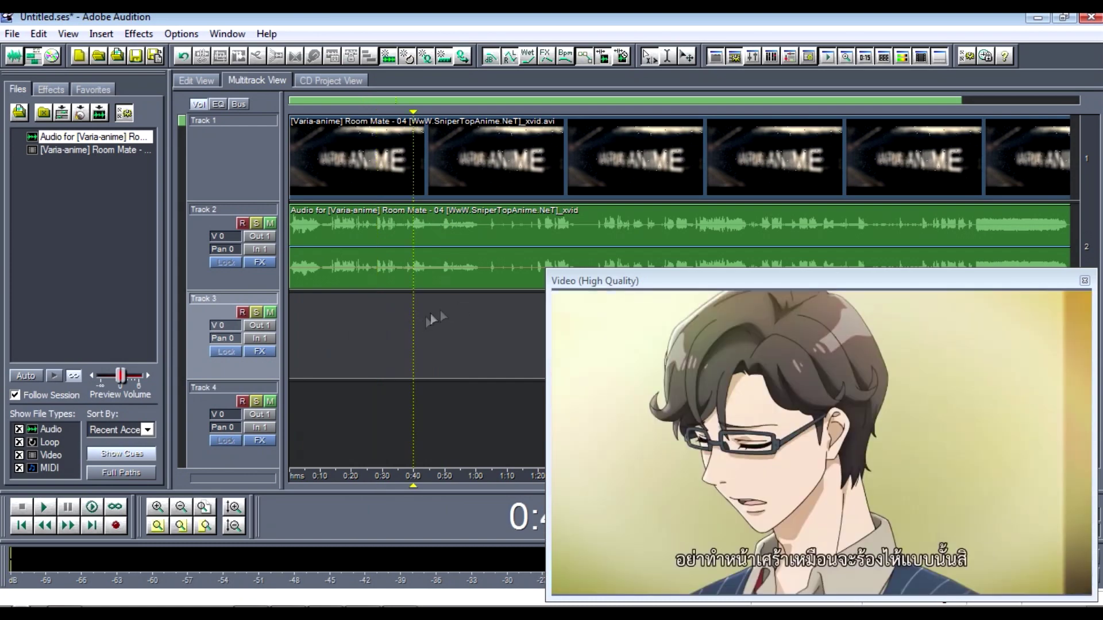
click(475, 299)
scroll(500, 287, down, 1)
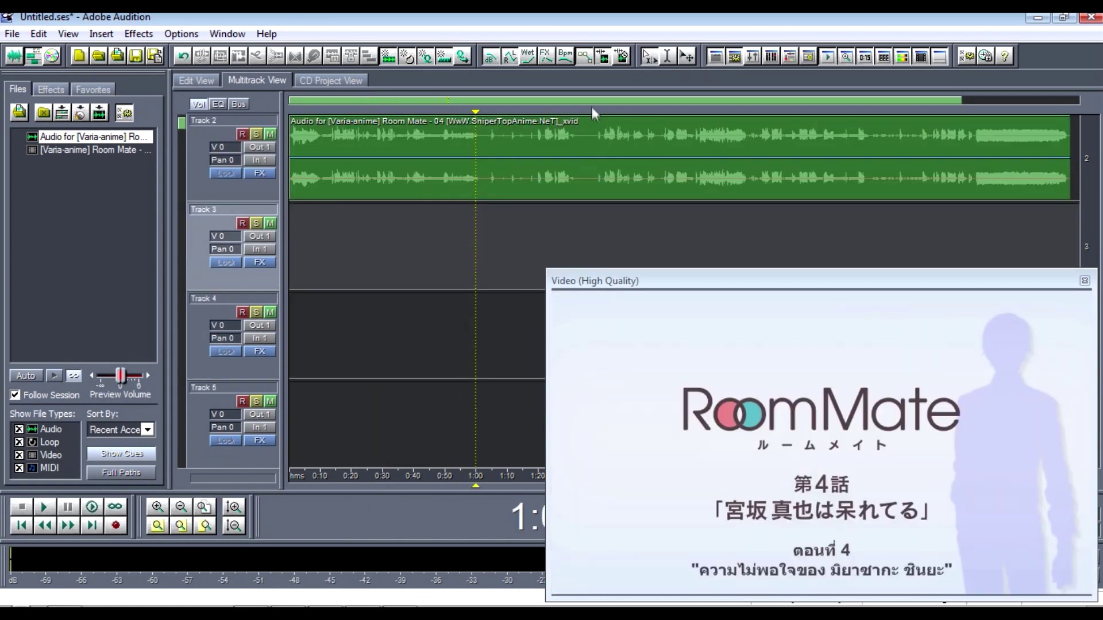
scroll(573, 131, up, 2)
click(504, 226)
click(474, 230)
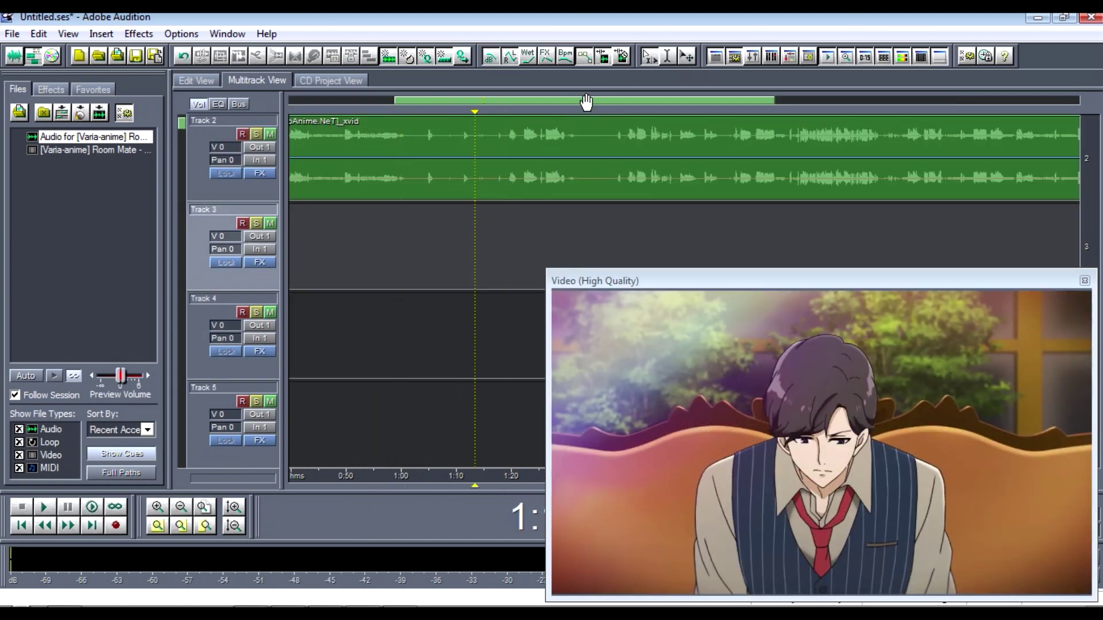
scroll(586, 102, up, 1)
click(452, 238)
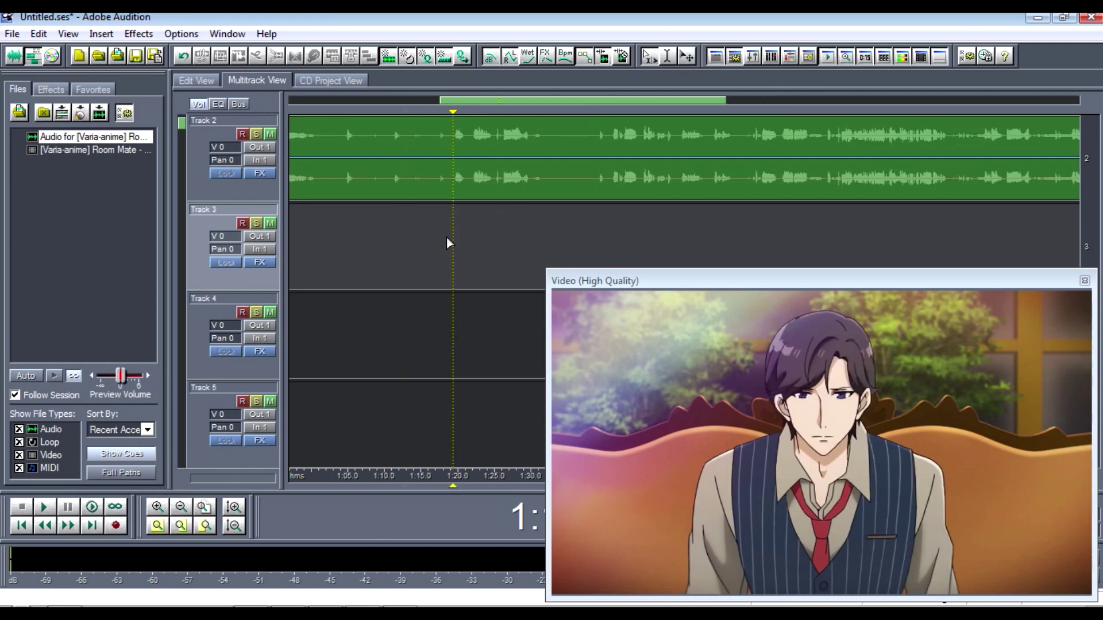
key(space)
scroll(529, 102, up, 2)
key(space)
Step: Arm Track 3 and record a dubbing take of about 9 seconds over the dialogue from about 1:17
click(496, 201)
scroll(555, 176, up, 1)
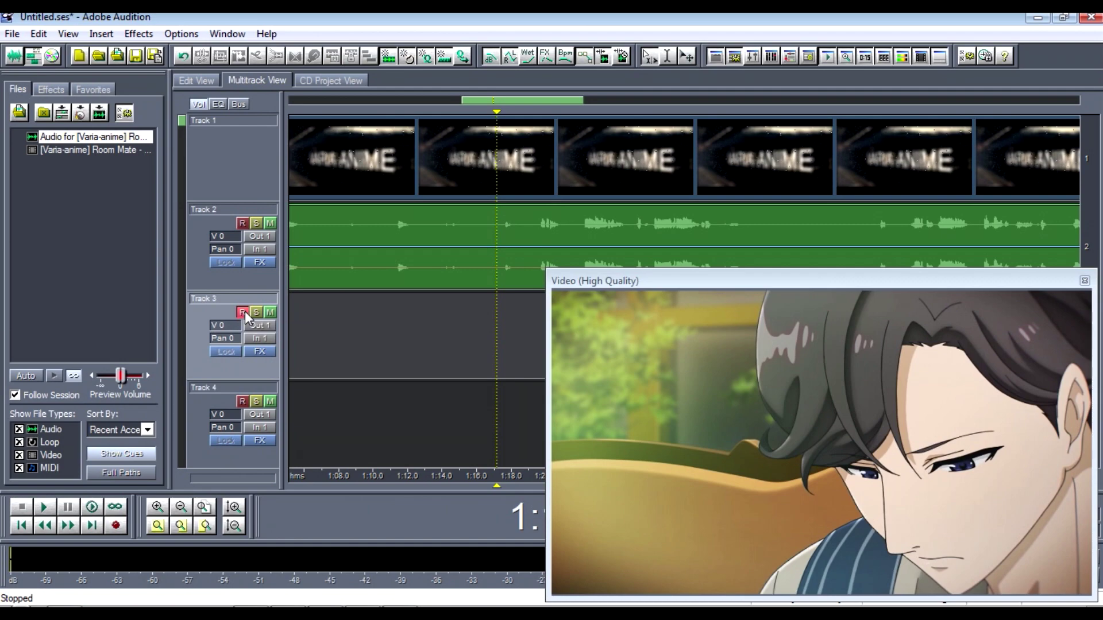
scroll(491, 273, down, 1)
click(493, 240)
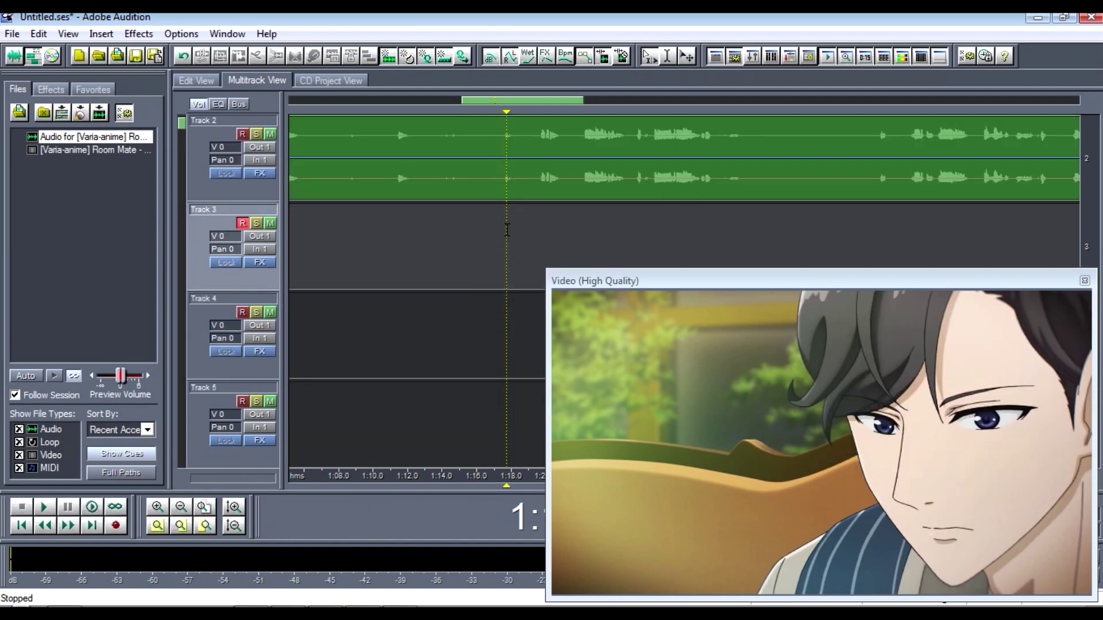
click(115, 523)
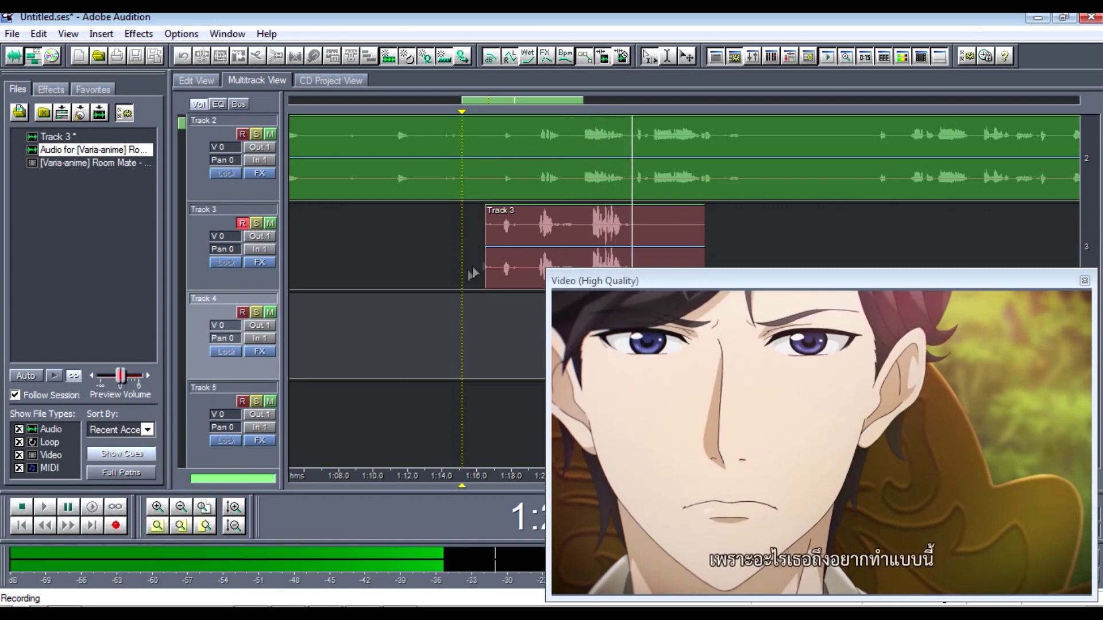
key(space)
Step: Play back the Track 3 dubbing take with the video from about 1:17
click(497, 302)
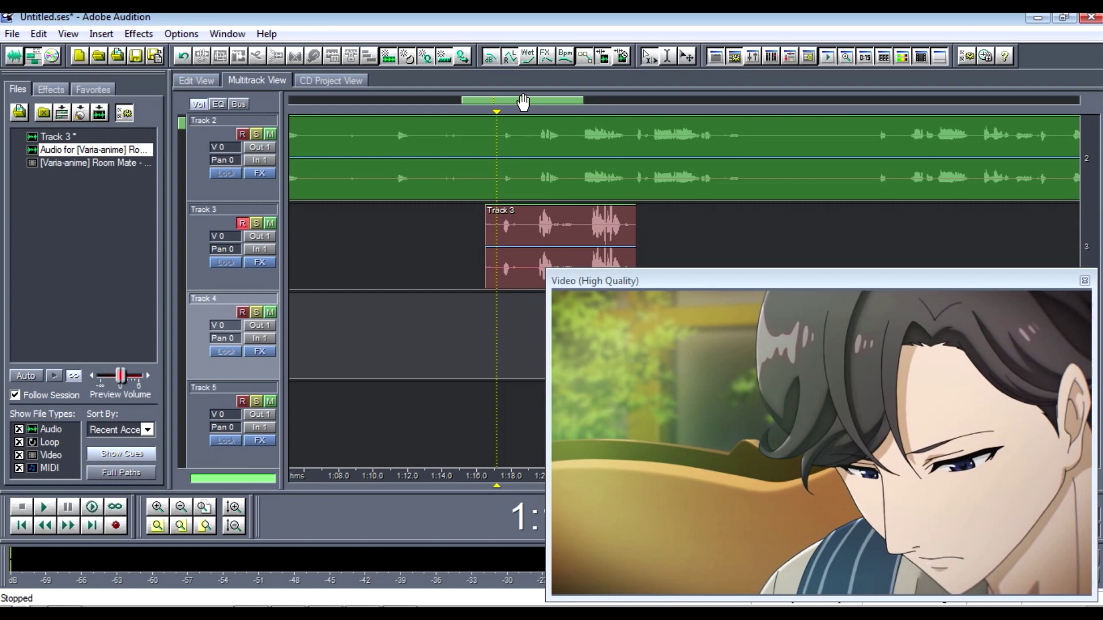
key(space)
drag(523, 103, 540, 103)
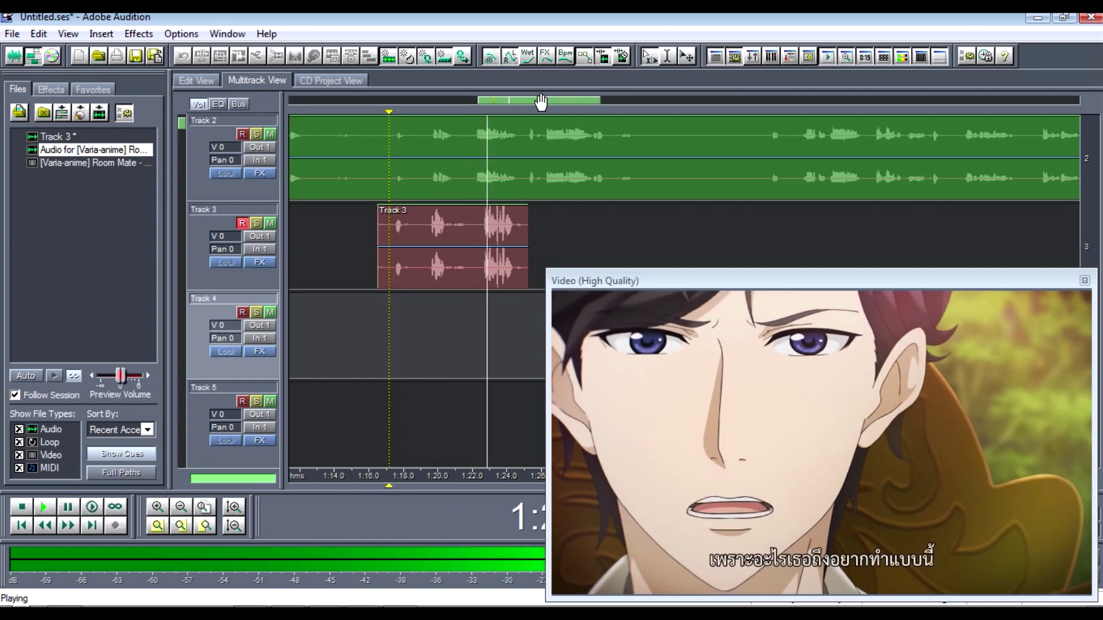
scroll(541, 102, down, 2)
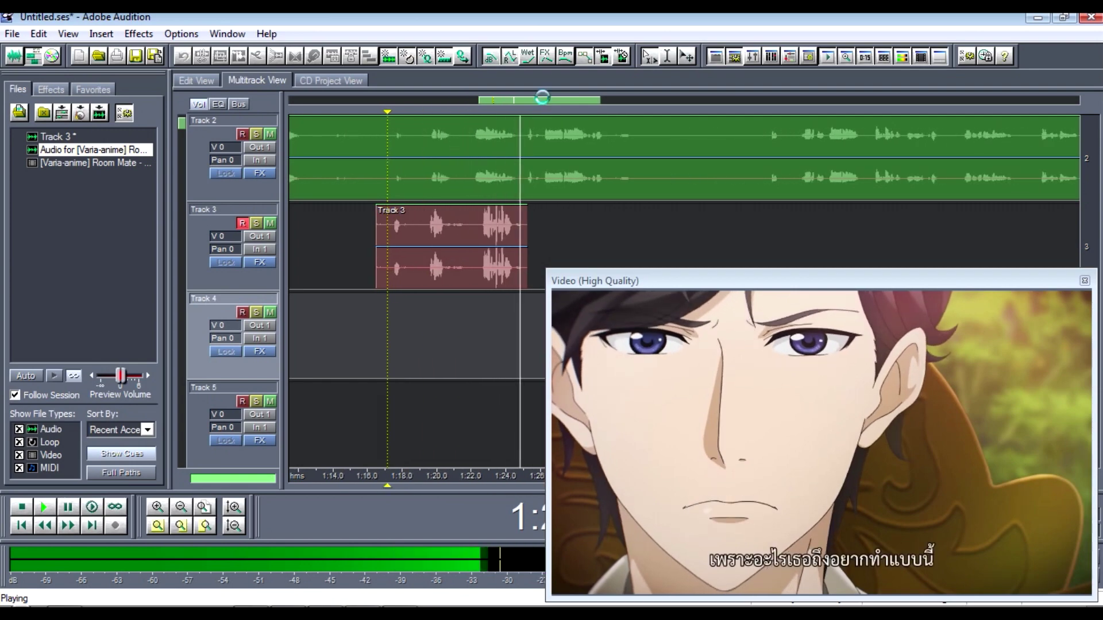
key(space)
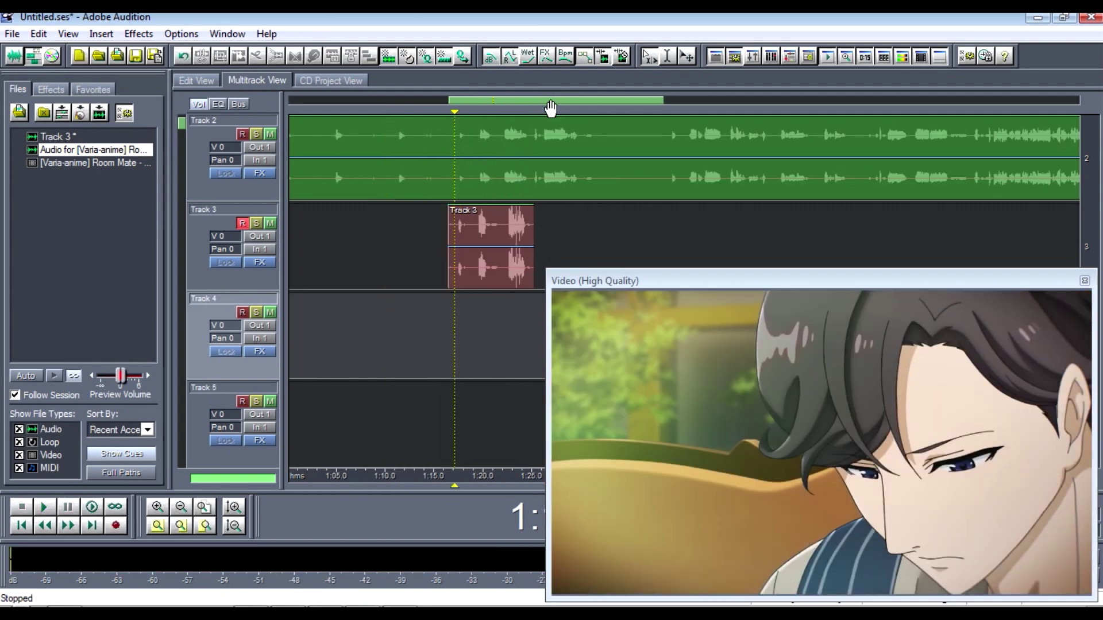
Step: Replay the dubbed passage from just before its first line to compare it with the original voice on Track 2
scroll(555, 107, up, 2)
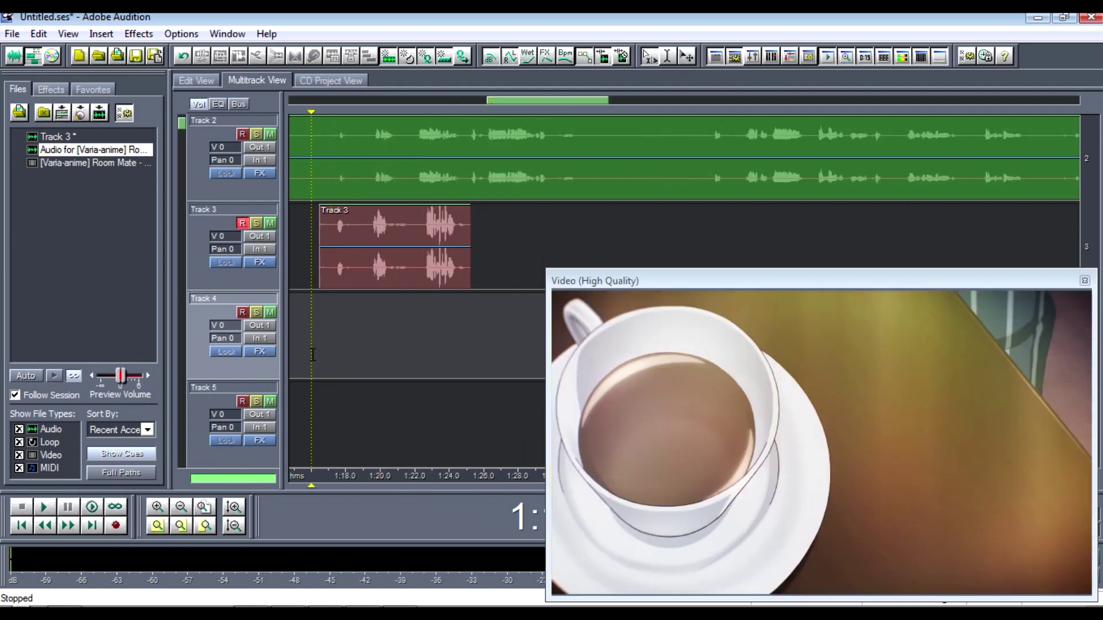
scroll(495, 108, down, 1)
drag(495, 108, 511, 108)
scroll(511, 108, up, 1)
click(410, 146)
key(space)
key(space)
Step: Open the Track 2 audio clip for waveform editing and select the dialogue from 1:17.590 to 1:24.860
drag(513, 105, 507, 104)
scroll(502, 105, up, 2)
scroll(507, 103, down, 1)
scroll(507, 103, down, 2)
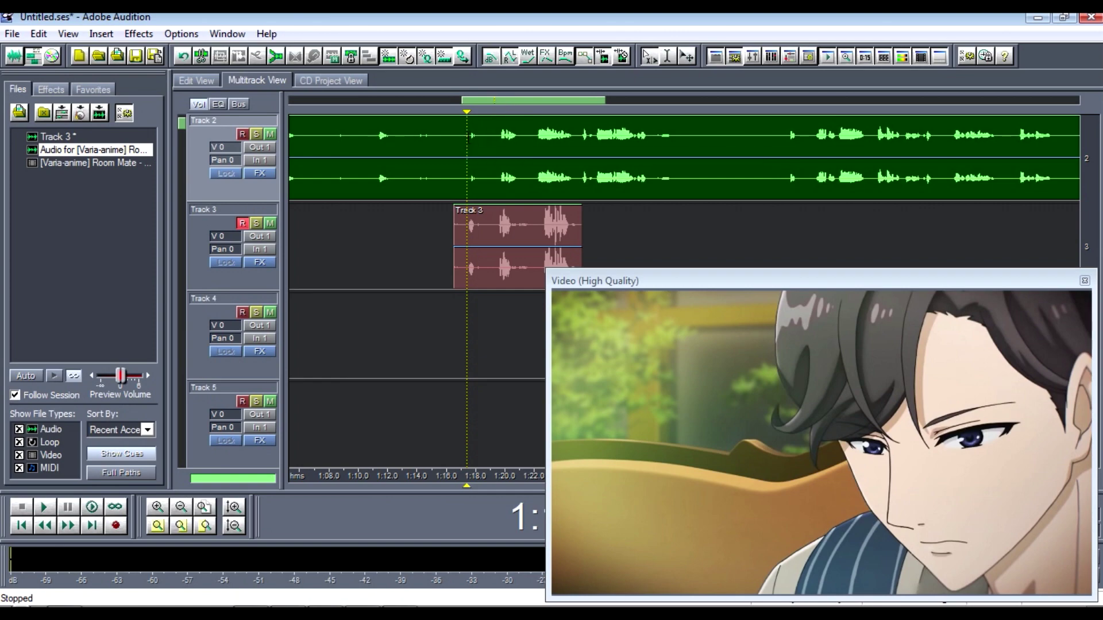
double_click(469, 143)
scroll(377, 205, up, 2)
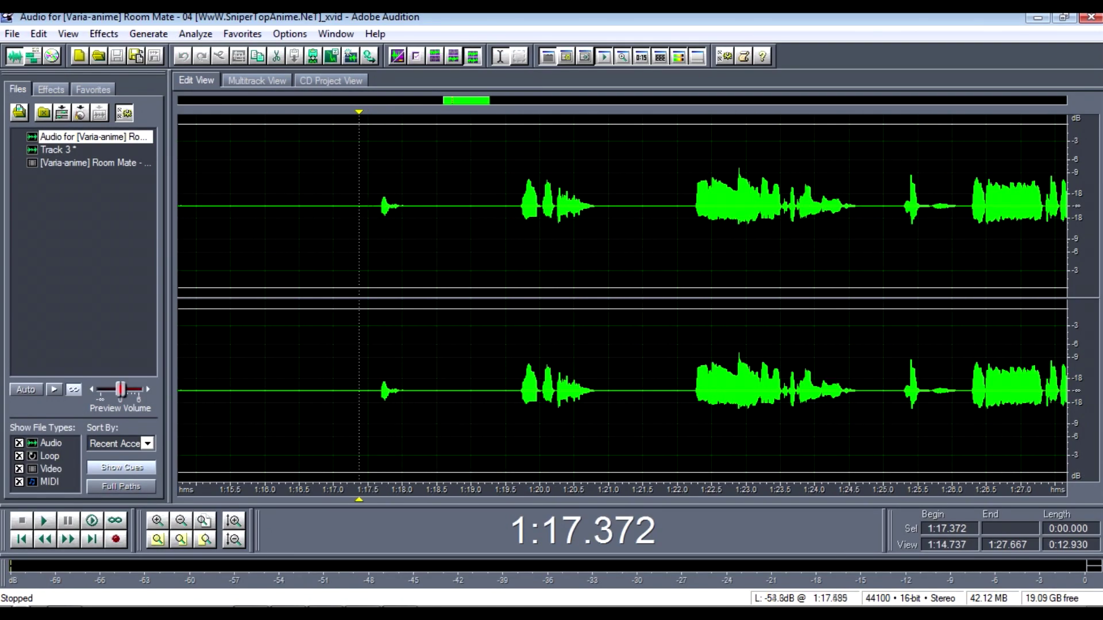
scroll(386, 205, up, 2)
drag(367, 207, 800, 204)
scroll(467, 100, down, 3)
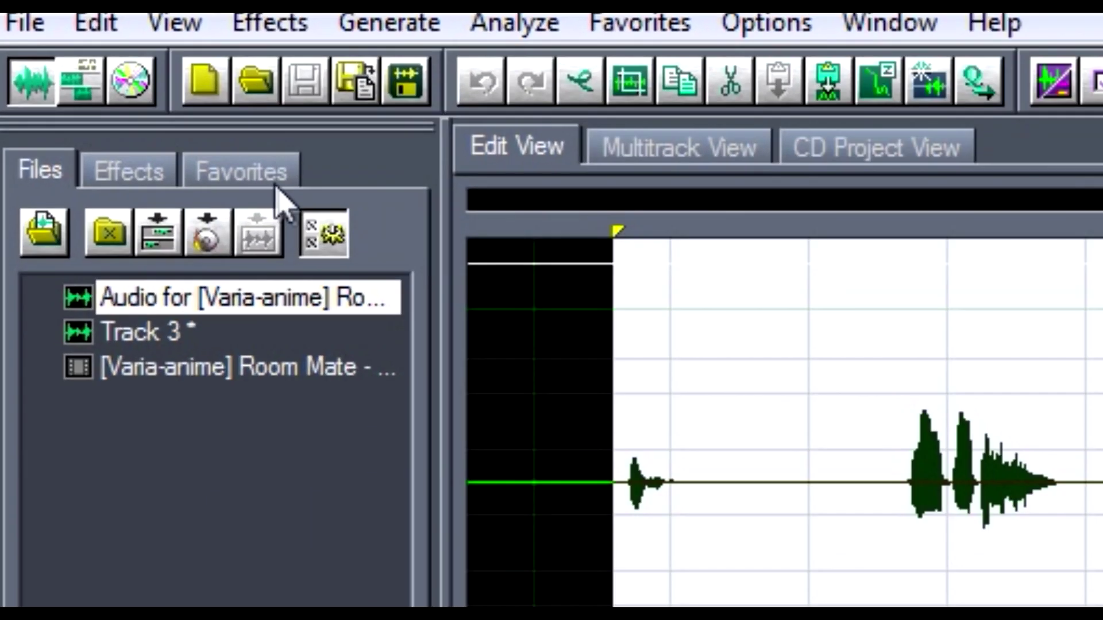
Step: Apply the Vocal Remove favorite to the selected dialogue, then clear the selection
click(237, 188)
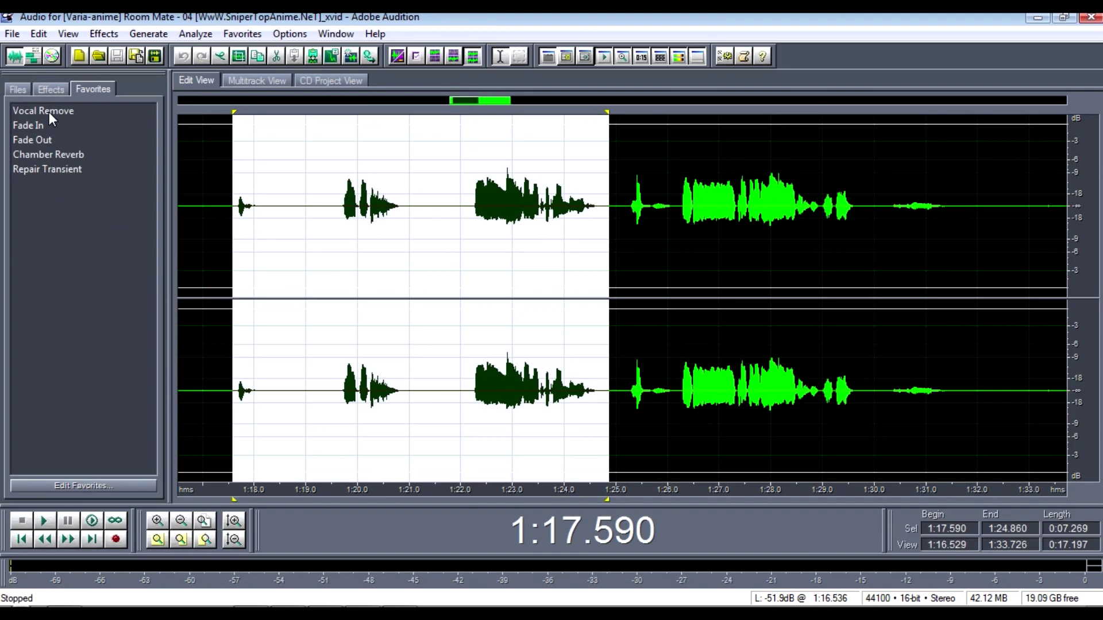
double_click(125, 232)
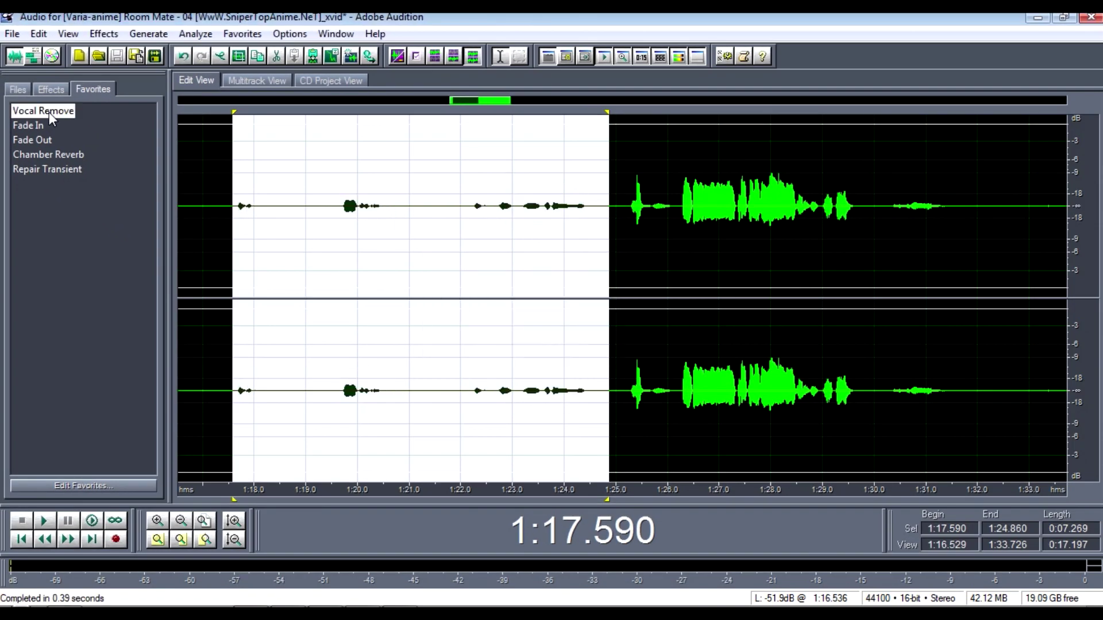
click(230, 161)
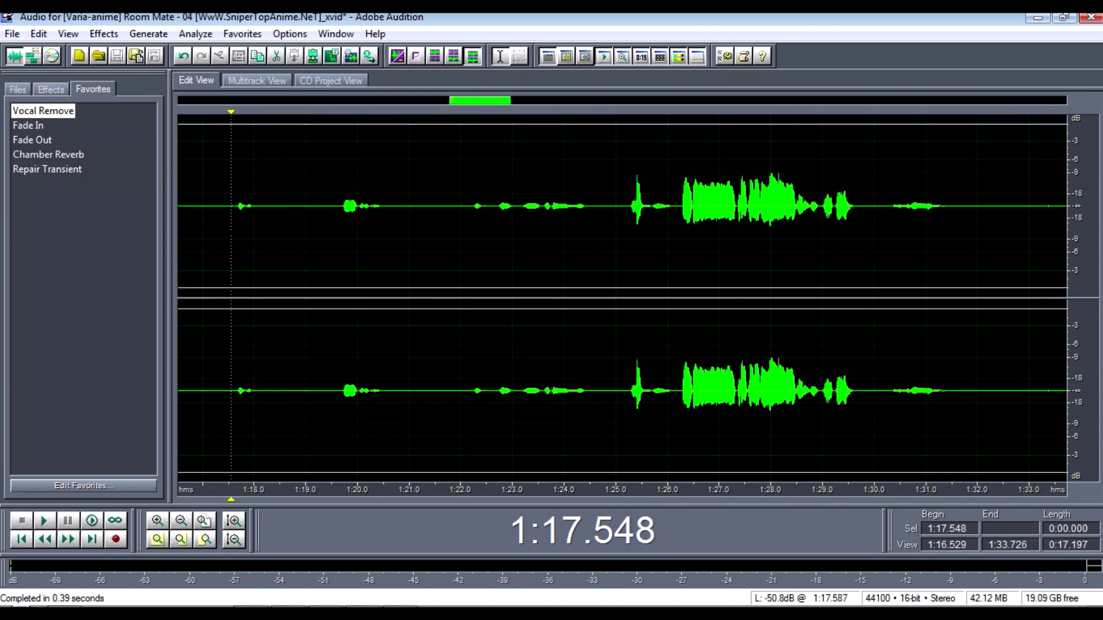
Step: Play back the vocal-removed passage in the waveform from several points between 1:17.548 and 1:22.000
key(space)
key(space)
click(334, 206)
key(space)
key(space)
click(460, 205)
key(space)
Step: Return to the multitrack session and play the early dialogue on Track 2 with the video from about 0:11
key(space)
click(280, 81)
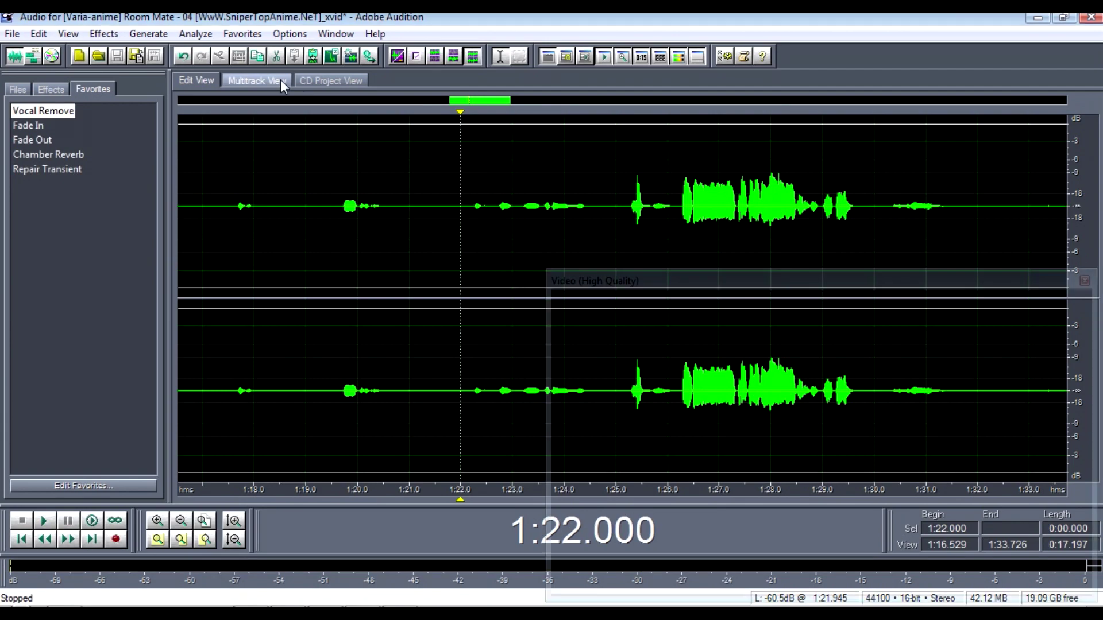
scroll(556, 121, down, 2)
scroll(560, 130, up, 1)
drag(576, 101, 465, 102)
scroll(565, 100, down, 2)
click(431, 182)
key(space)
click(345, 177)
scroll(336, 106, up, 3)
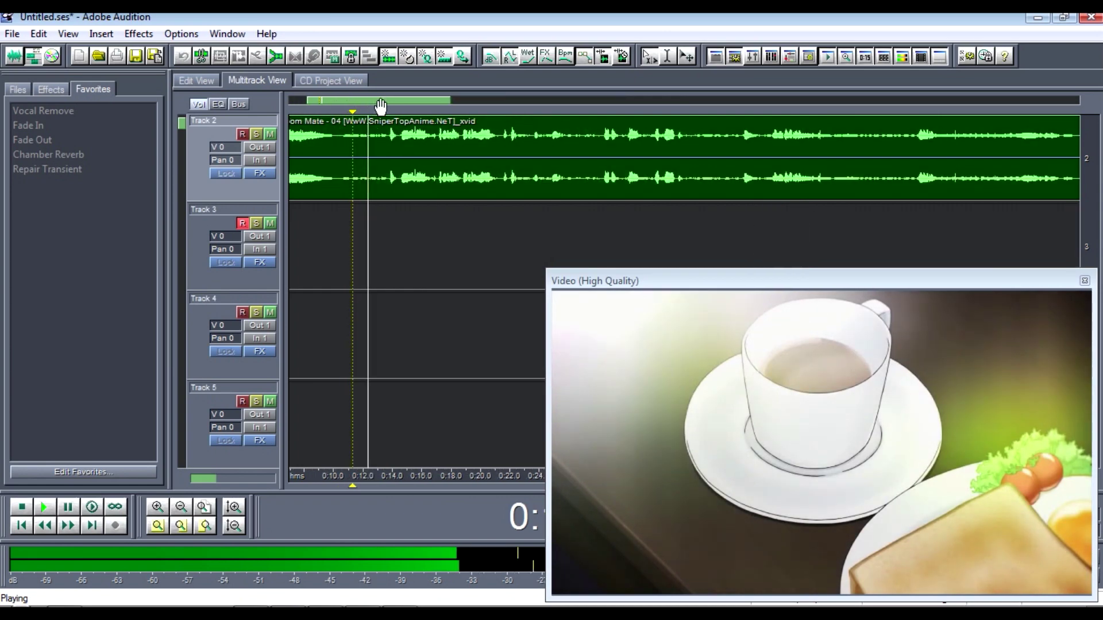
scroll(381, 105, up, 2)
key(space)
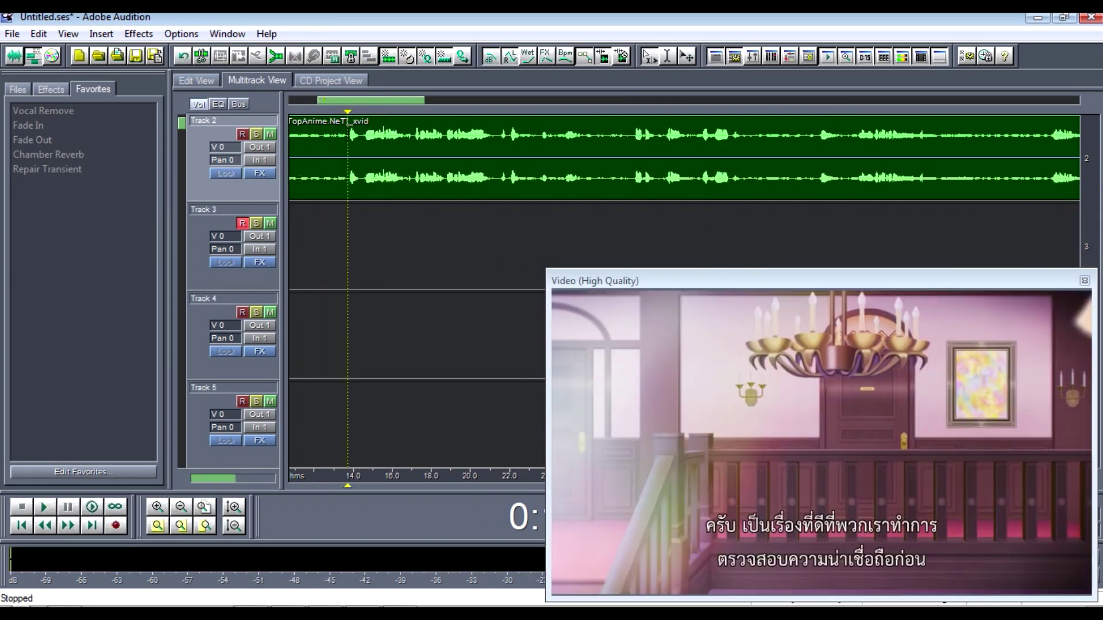
Step: Open the Track 2 clip for waveform editing and apply the Vocal Remove favorite to the dialogue from about 0:13.8 to 0:16.7
key(F12)
key(space)
scroll(264, 206, up, 3)
scroll(213, 206, up, 2)
key(space)
drag(223, 206, 490, 205)
double_click(56, 110)
click(185, 264)
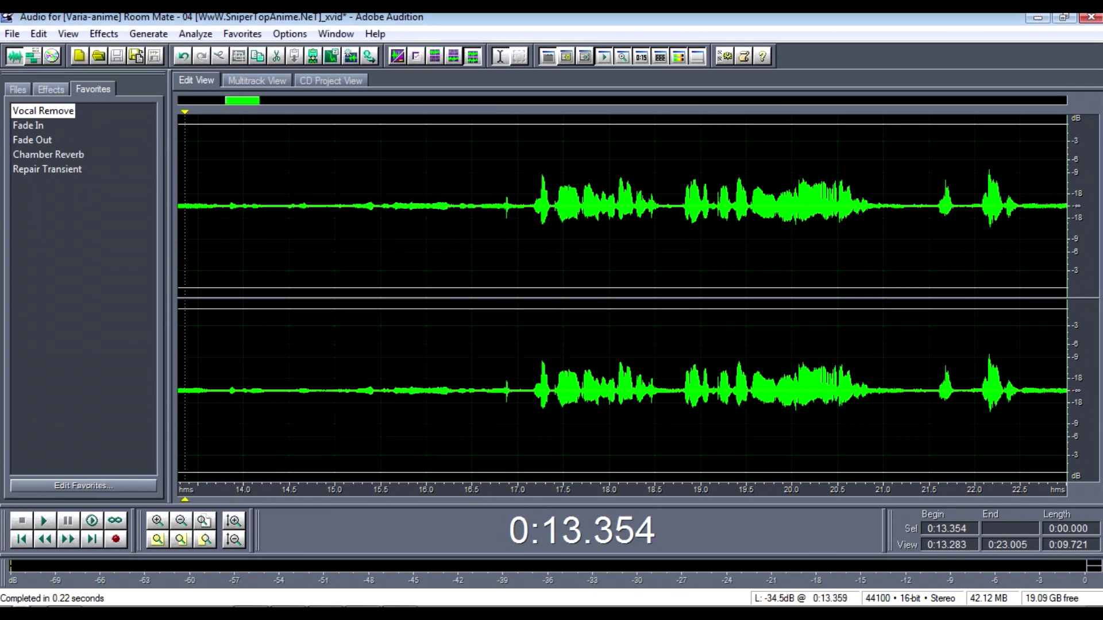
Step: Play the waveform from 0:13.354 to check the vocal-removed section against the untouched dialogue after it
key(space)
scroll(244, 107, down, 2)
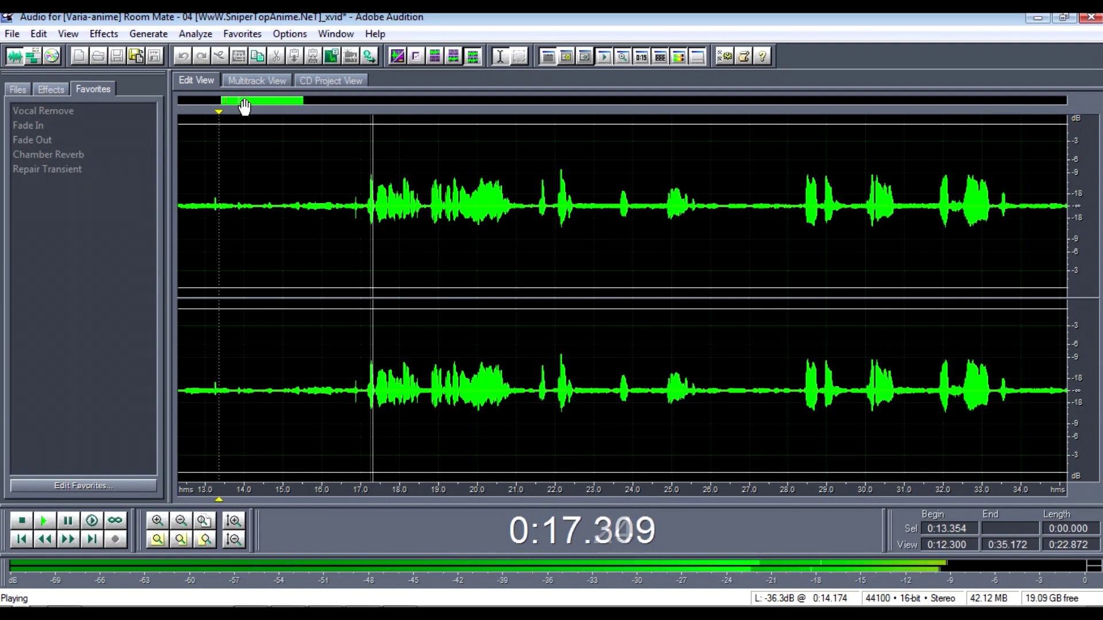
key(space)
Step: Return to the multitrack session and play the Track 3 dub with the video from about 1:17
click(272, 77)
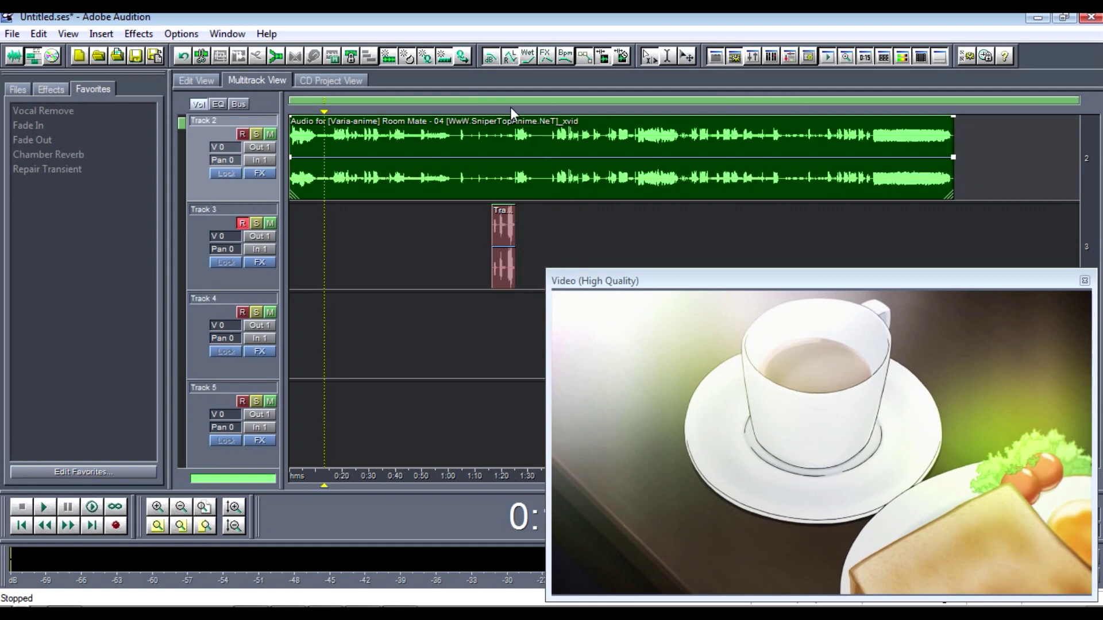
scroll(502, 101, up, 3)
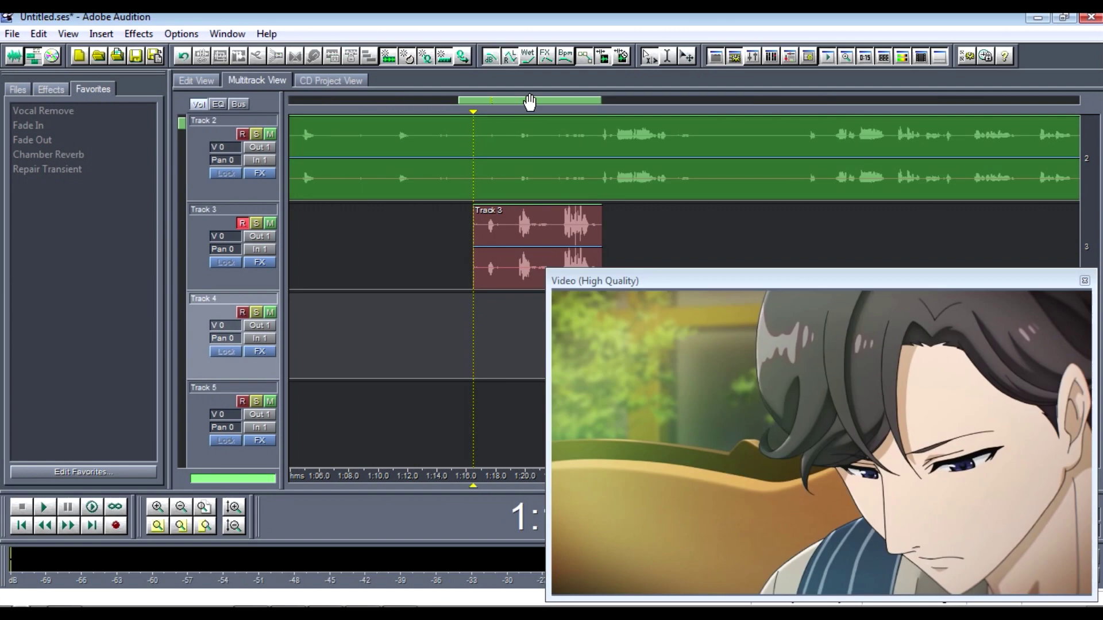
key(space)
scroll(529, 102, down, 5)
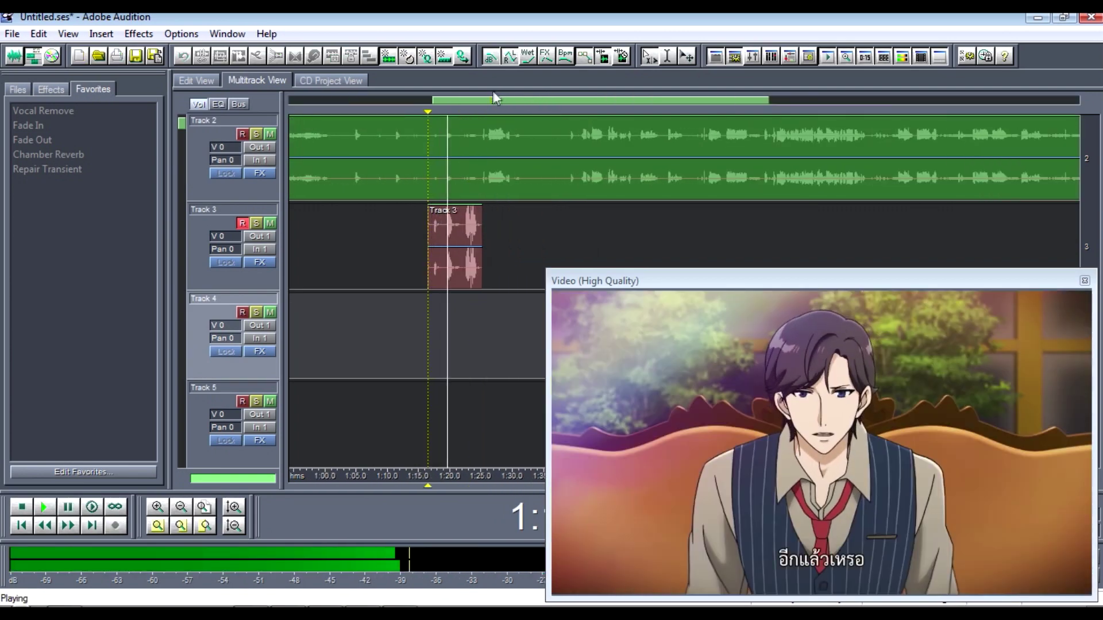
scroll(490, 102, up, 5)
key(space)
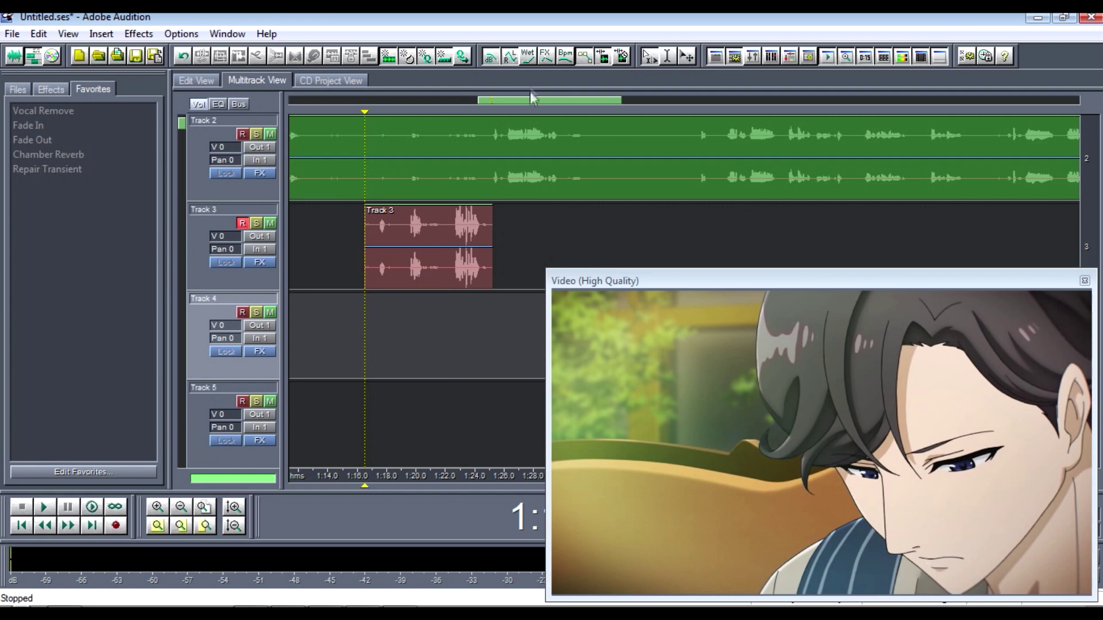
Step: Select the session's time range from the end of the Track 2 clip back to its start
scroll(525, 102, down, 6)
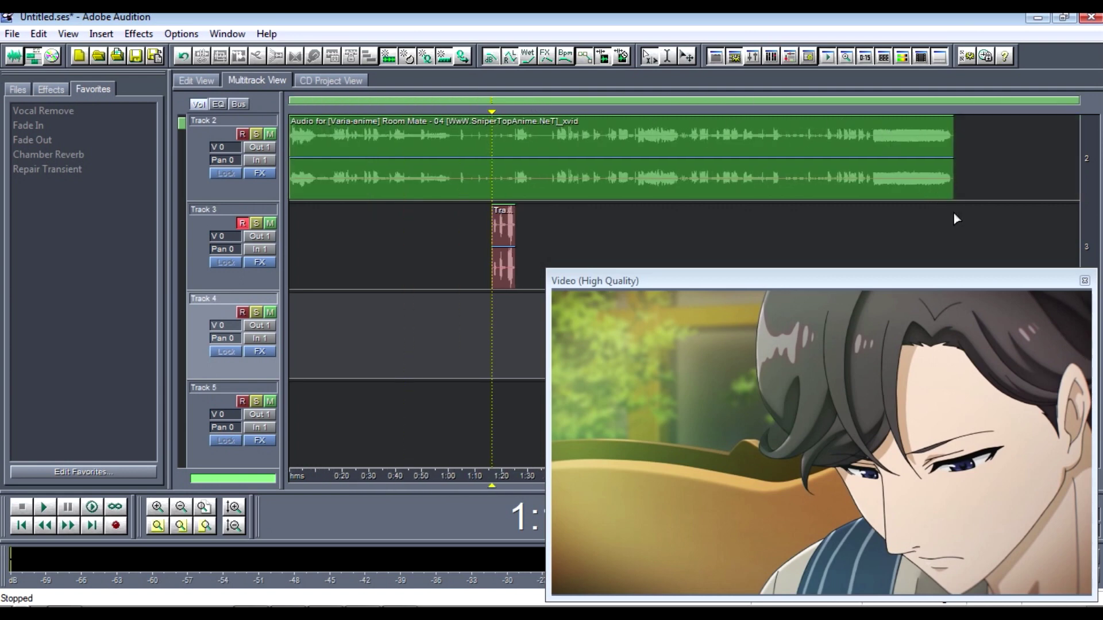
scroll(954, 230, up, 1)
scroll(764, 180, down, 2)
scroll(827, 211, up, 1)
click(951, 193)
drag(948, 218, 10, 136)
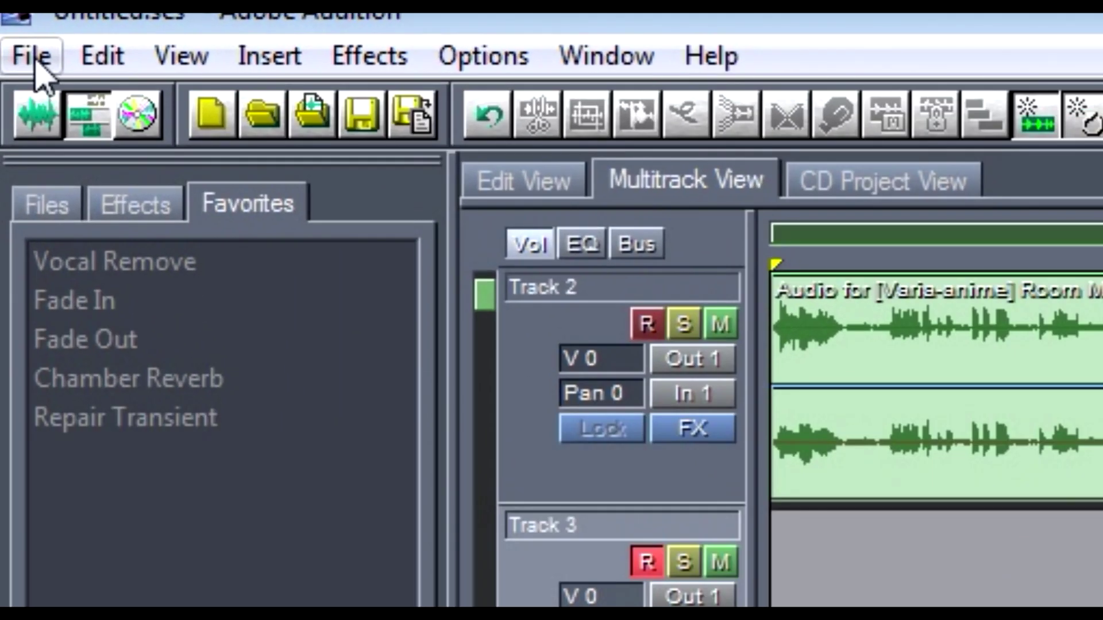
Step: Start an audio export of the session mixdown, declining to save the session changes
click(34, 58)
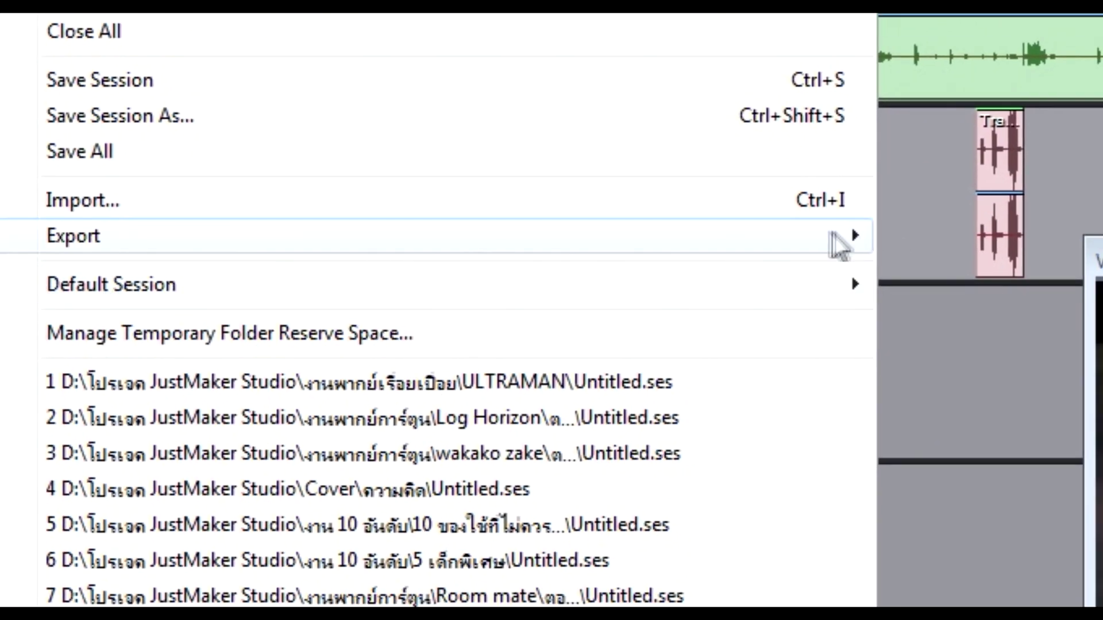
mouse_move(825, 233)
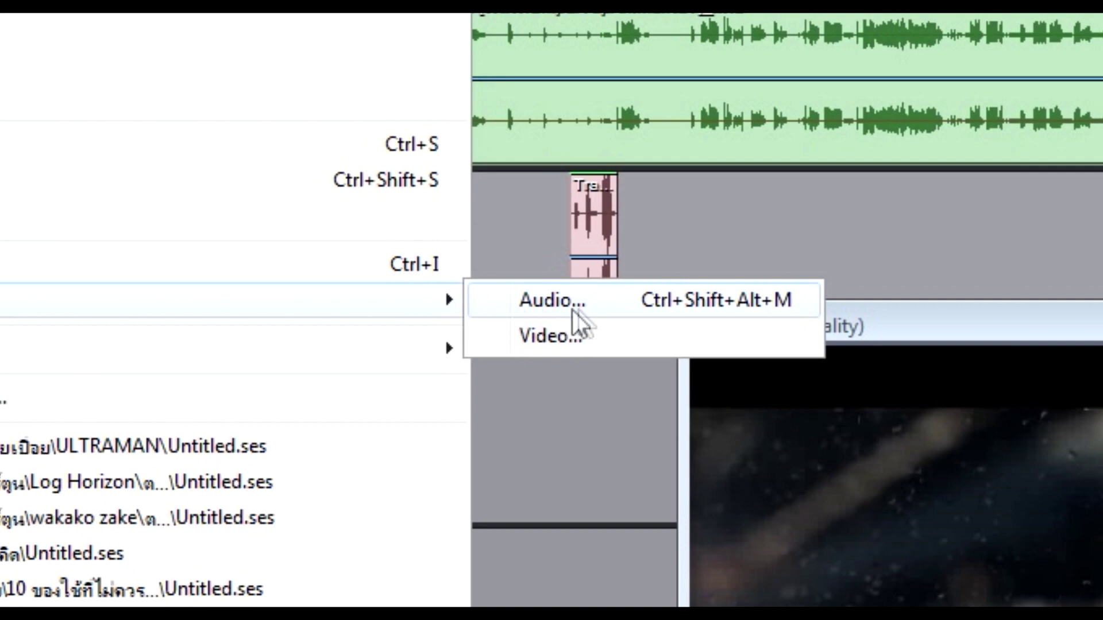
click(623, 305)
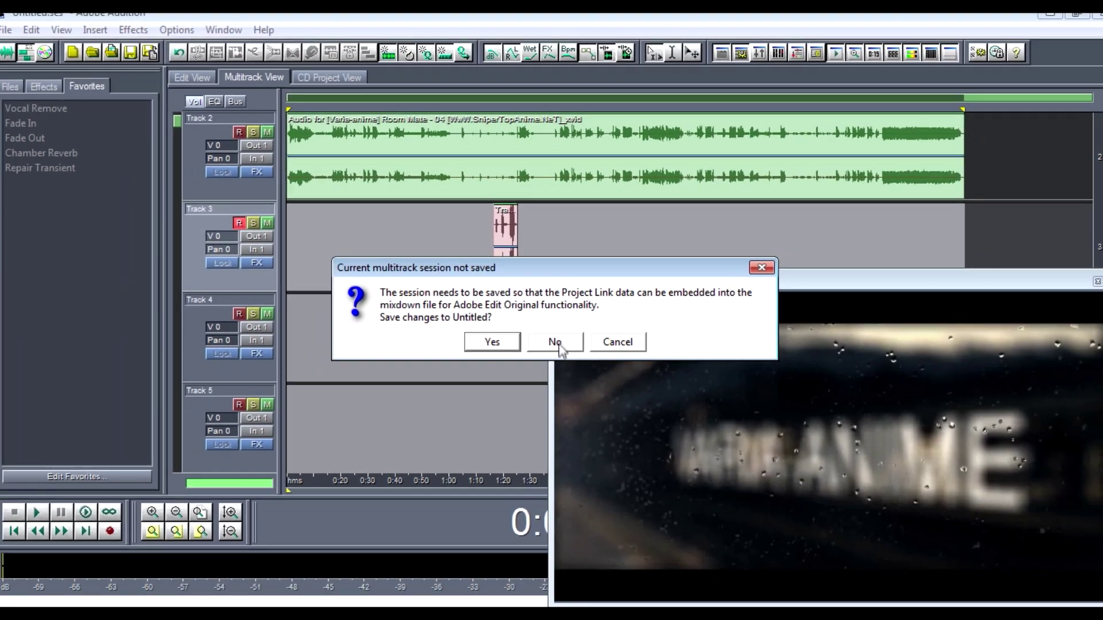
key(n)
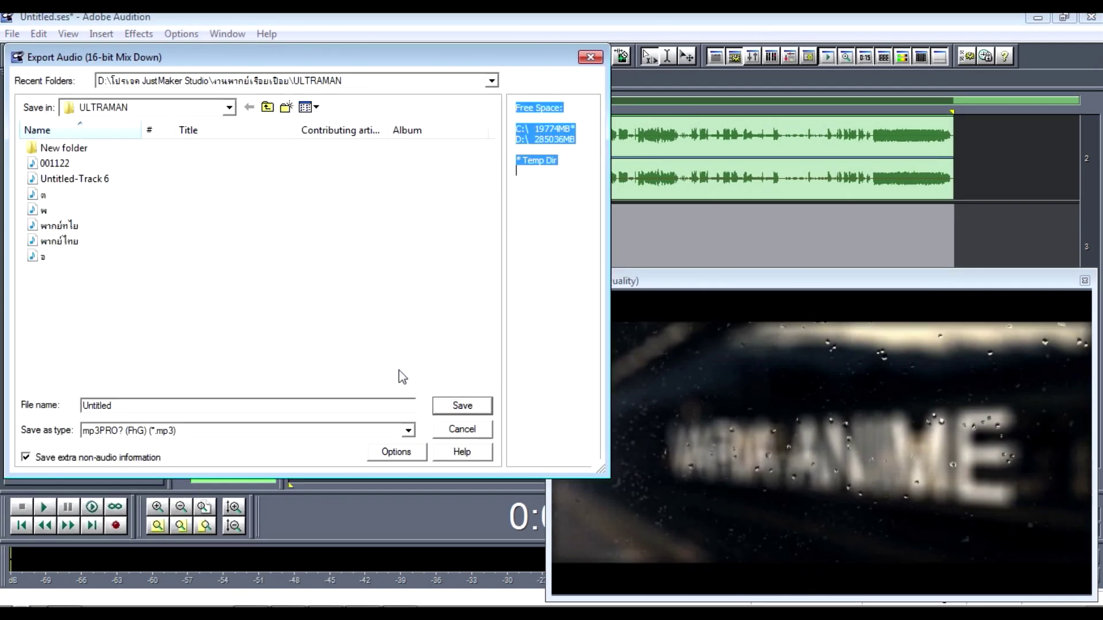
Step: Browse the export's save location up to the Computer level, and close the export without saving
click(268, 108)
click(268, 108)
click(268, 107)
click(268, 108)
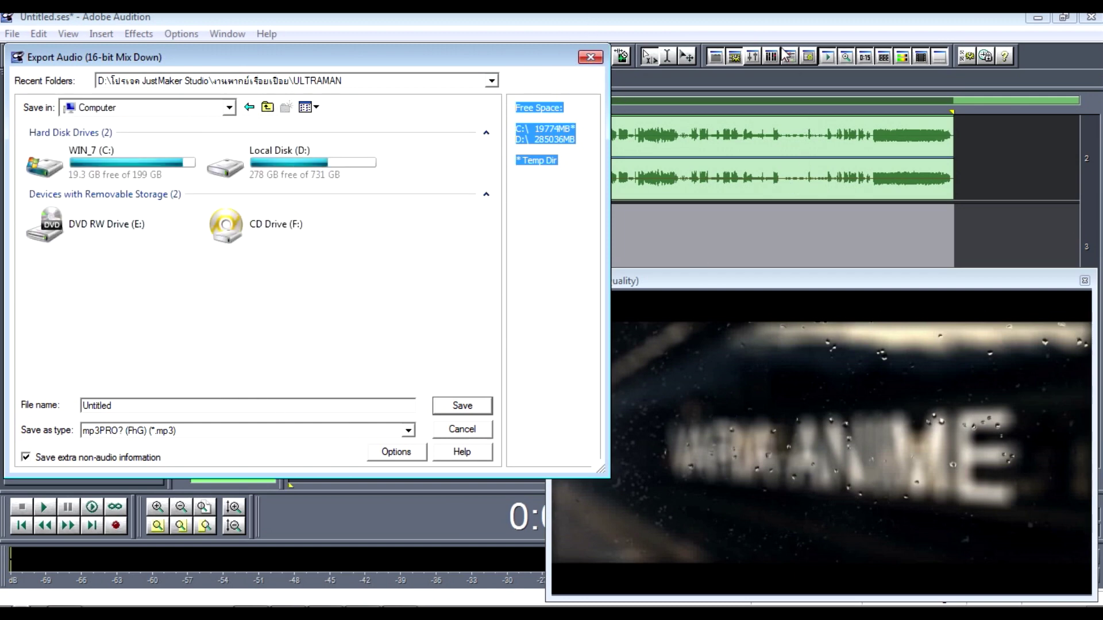
click(590, 57)
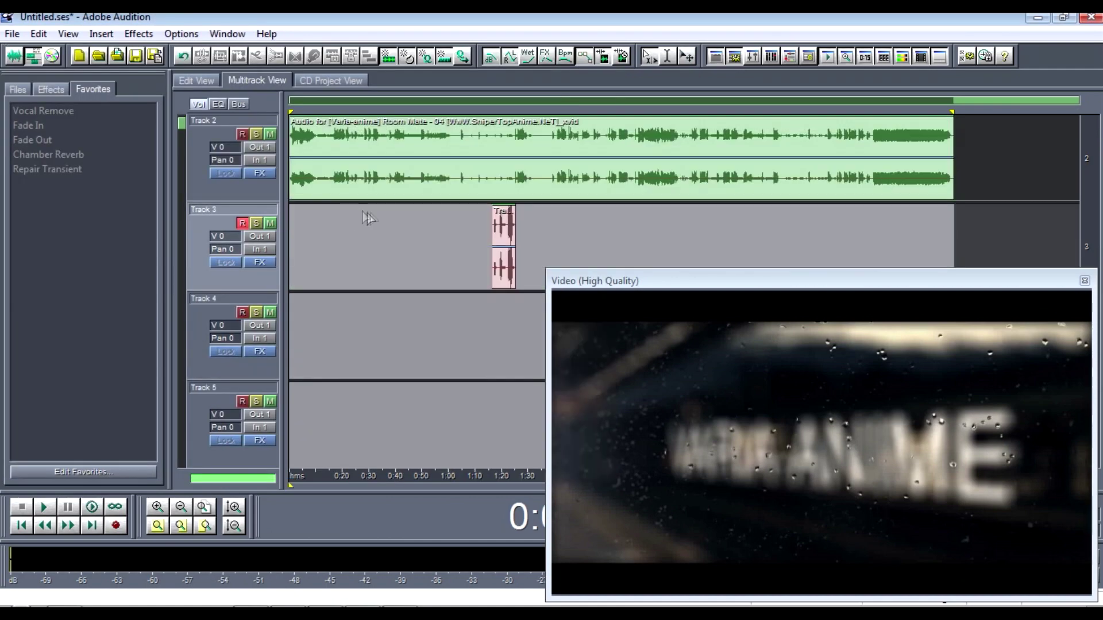